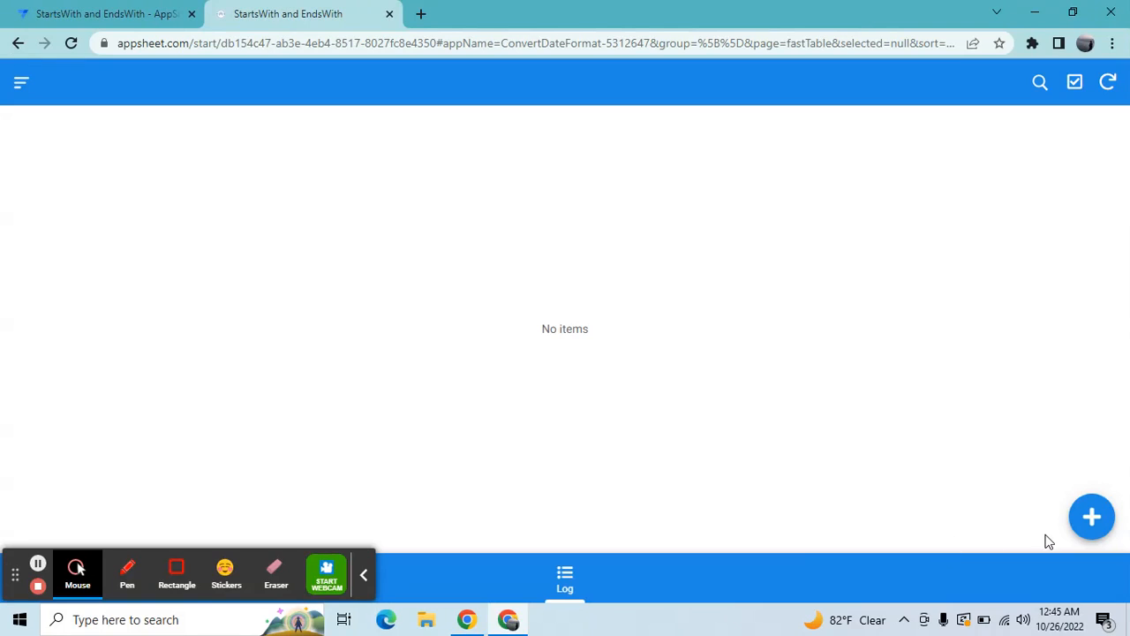
Step: Start a new record in the Log view and enter 2022 in Sample Column
{"action": "left_click", "coordinate": [1091, 516]}
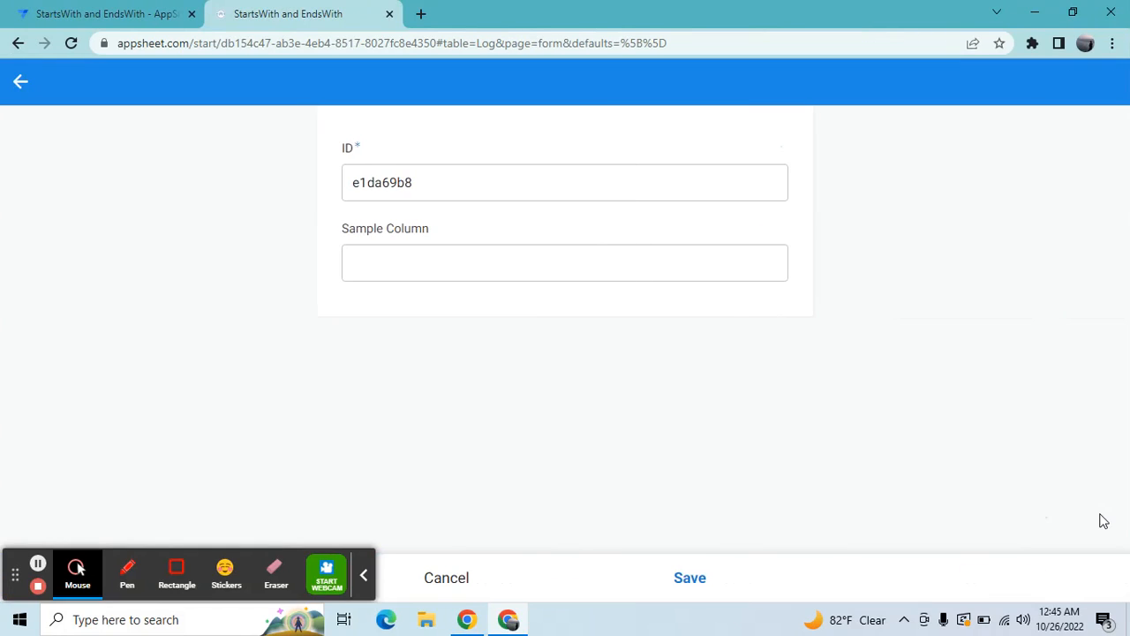
{"action": "left_click", "coordinate": [517, 253]}
{"action": "left_click", "coordinate": [518, 270]}
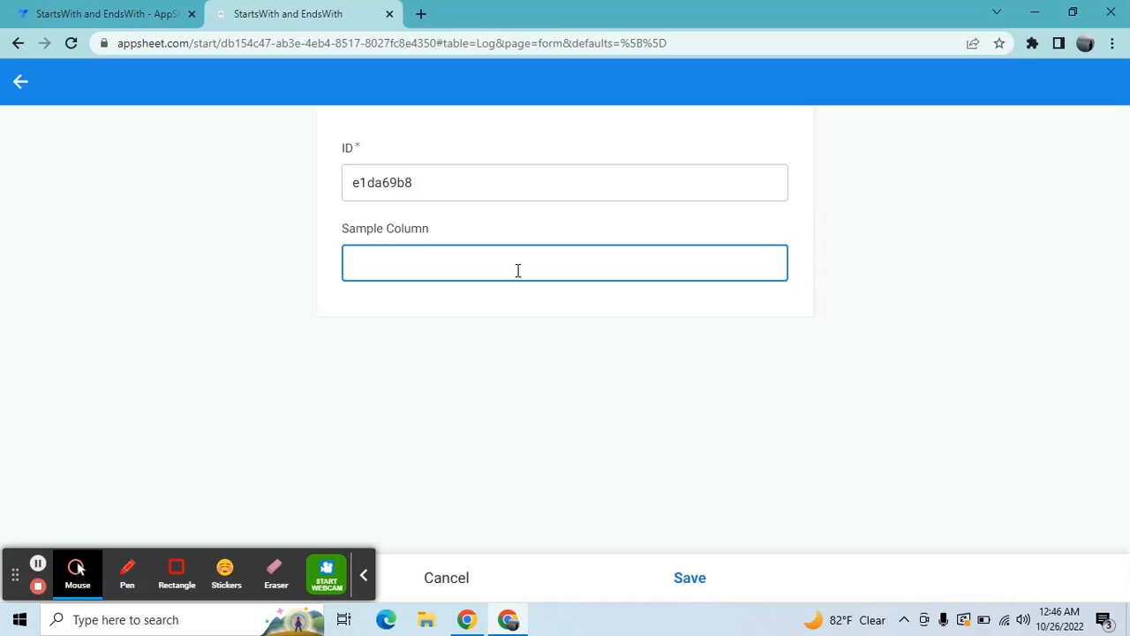
{"action": "type", "text": "2022"}
{"action": "key", "text": "Home"}
{"action": "key", "text": "Right"}
{"action": "key", "text": "Right"}
{"action": "key", "text": "Right"}
{"action": "key", "text": "Right"}
{"action": "key", "text": "Home"}
{"action": "key", "text": "Right"}
{"action": "key", "text": "Right"}
{"action": "key", "text": "Right"}
{"action": "key", "text": "Right"}
Step: Switch to the app editor and open the column list of the Log table
{"action": "left_click", "coordinate": [100, 11]}
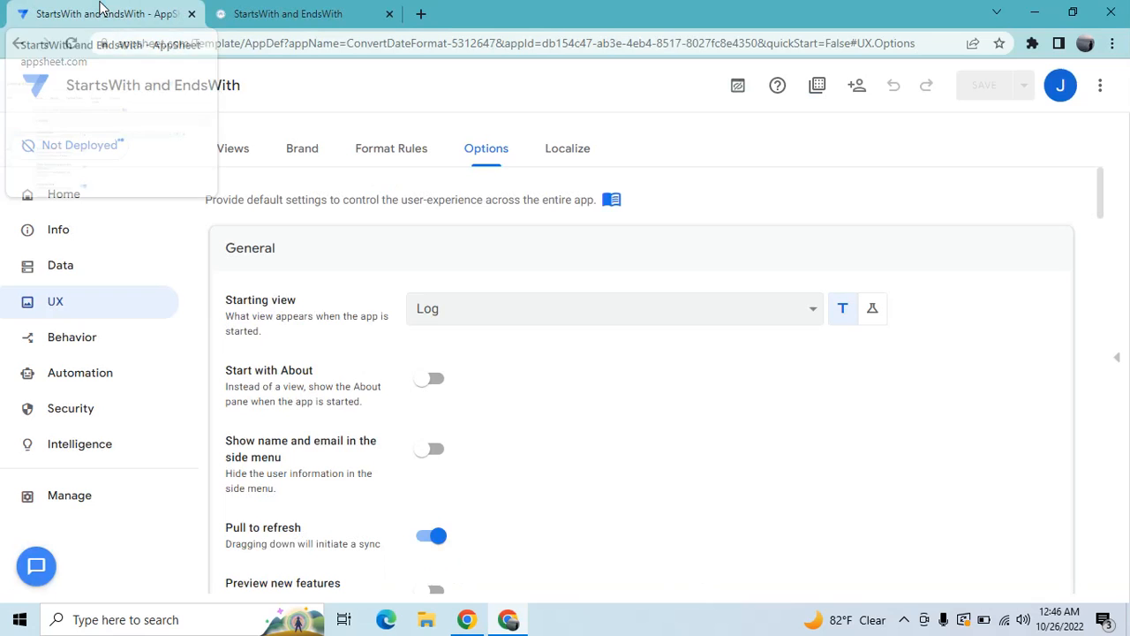
{"action": "left_click", "coordinate": [76, 265]}
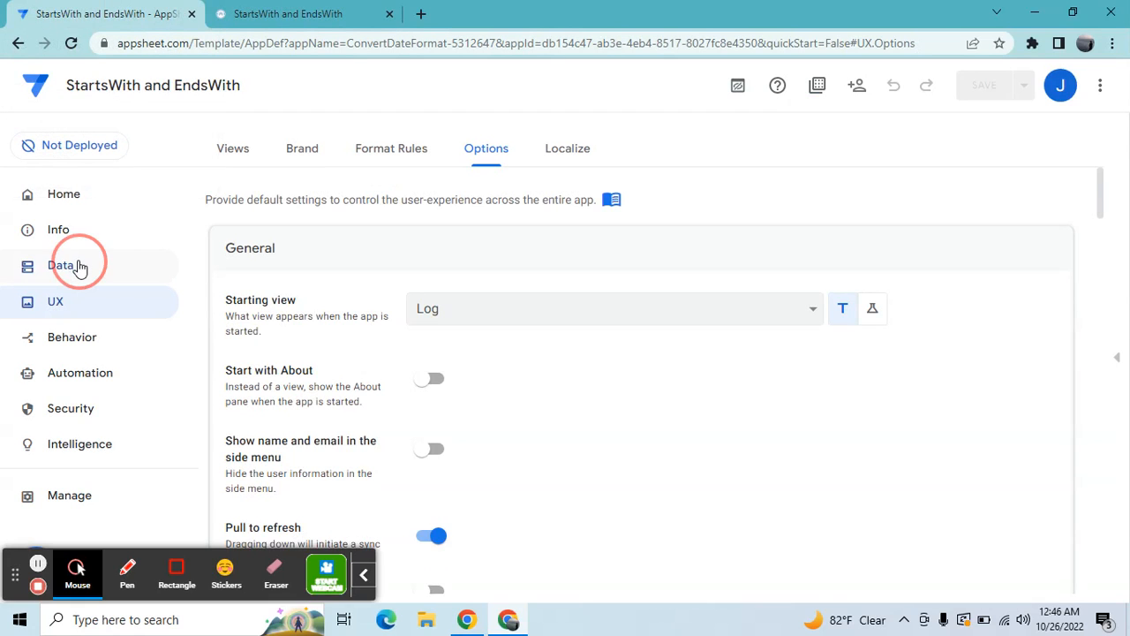
{"action": "left_click", "coordinate": [360, 431]}
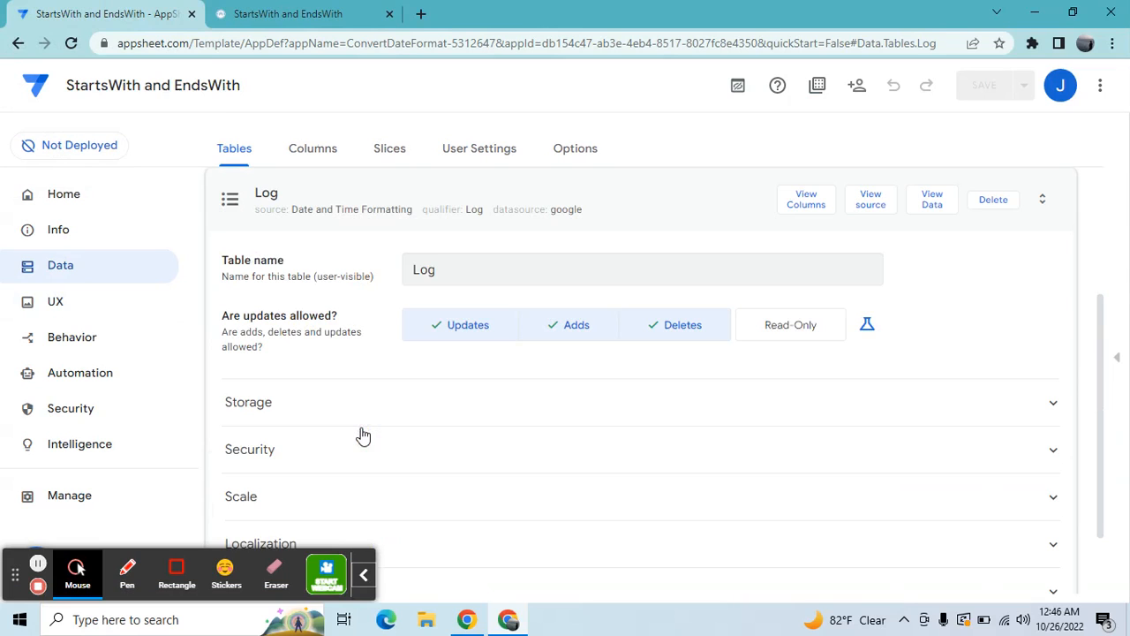
{"action": "left_click", "coordinate": [363, 575]}
{"action": "left_click", "coordinate": [806, 203]}
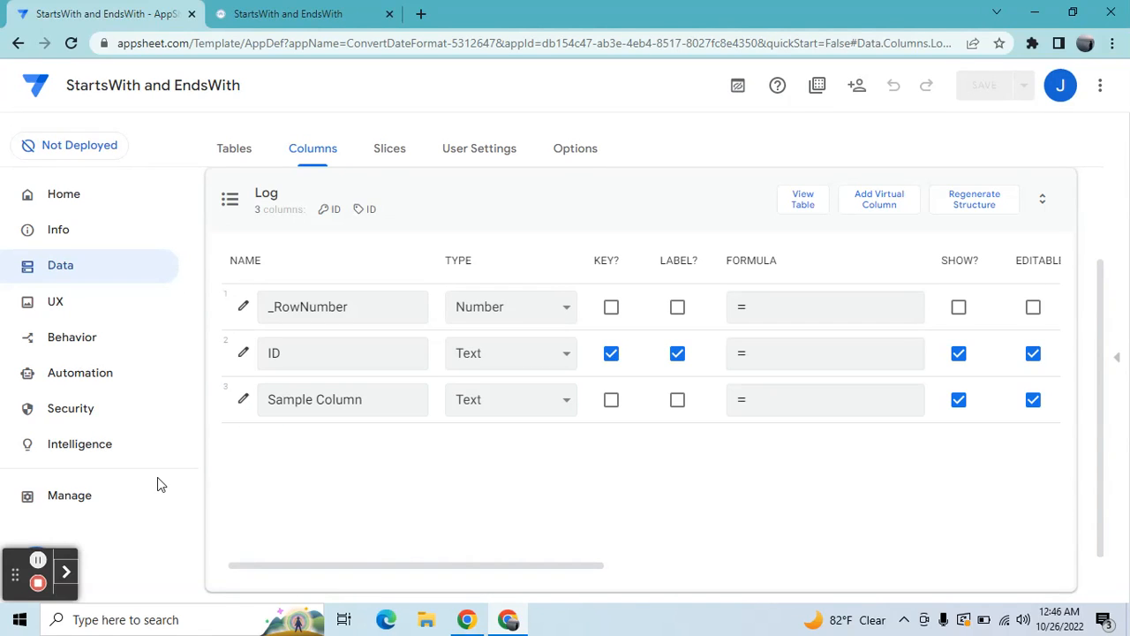
Step: Begin a Valid If formula for Sample Column with Startswith(
{"action": "left_click", "coordinate": [243, 400]}
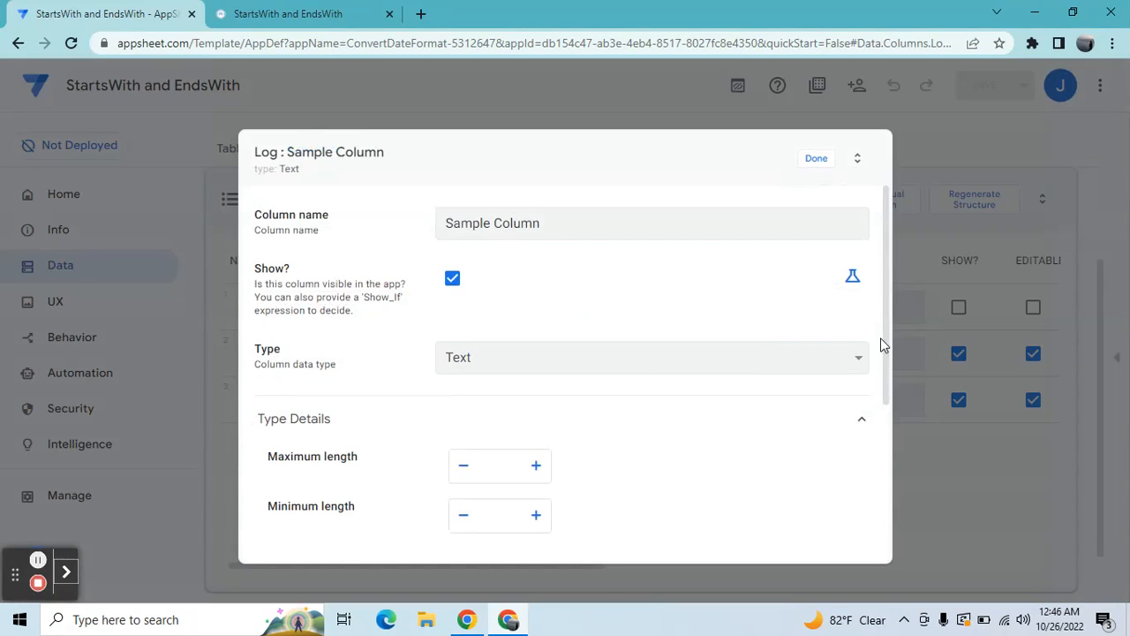
{"action": "left_click_drag", "start_coordinate": [887, 348], "coordinate": [886, 500]}
{"action": "left_click", "coordinate": [550, 344]}
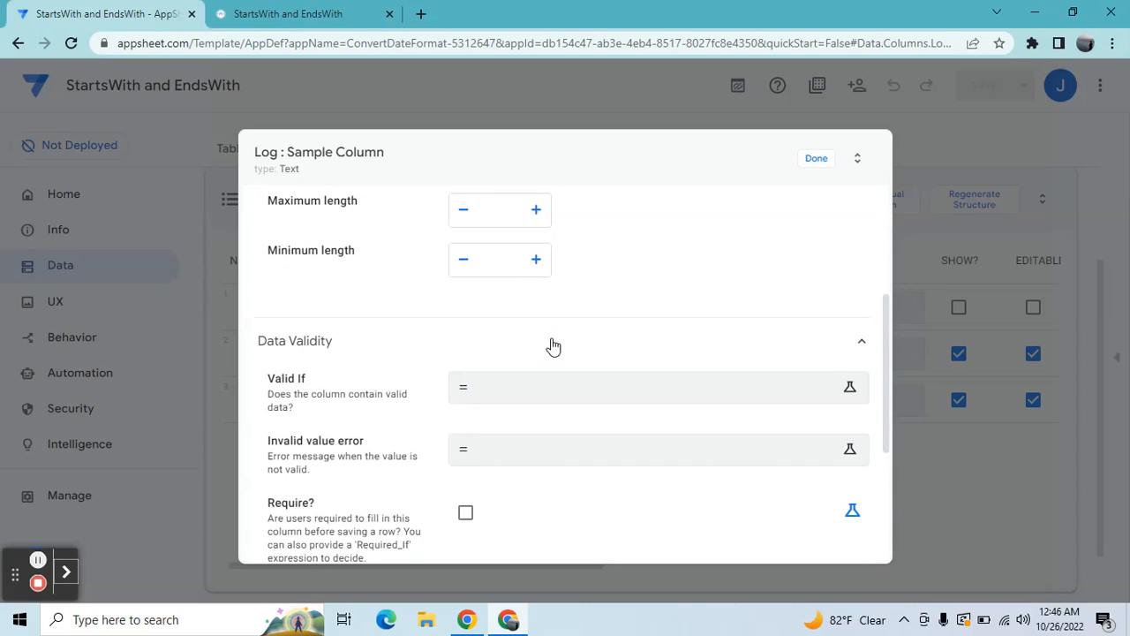
{"action": "left_click", "coordinate": [549, 394]}
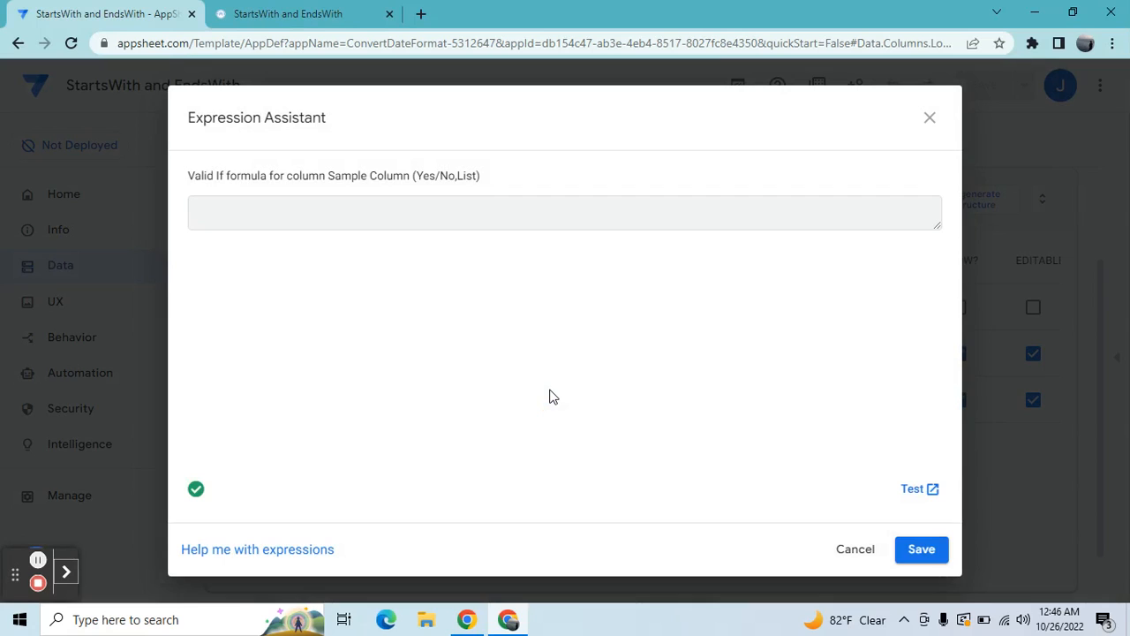
{"action": "type", "text": "S"}
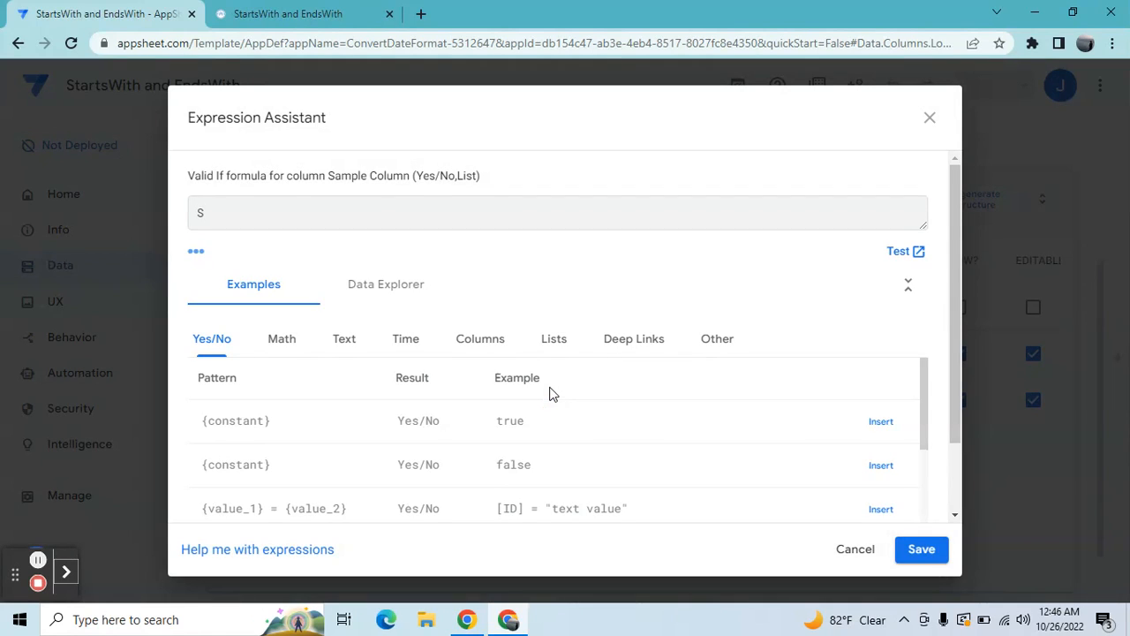
{"action": "type", "text": "tartswith(["}
{"action": "key", "text": "BackSpace"}
Step: Insert [_THIS] as the first argument and complete the formula as Startswith([_THIS],"2022")
{"action": "left_click", "coordinate": [489, 358]}
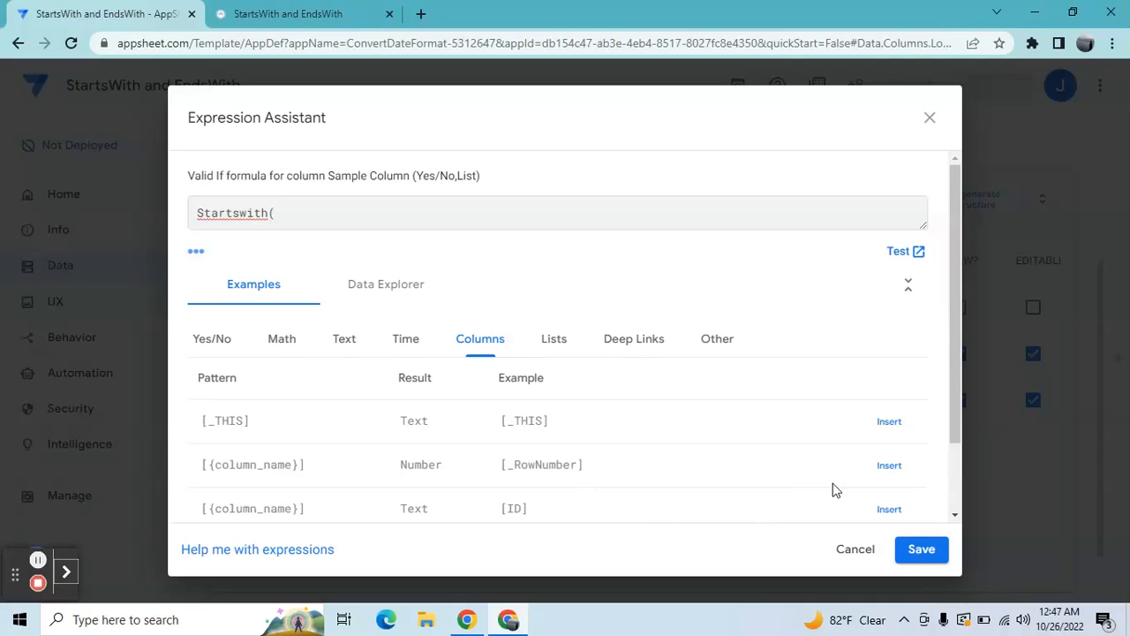
{"action": "left_click_drag", "start_coordinate": [959, 401], "coordinate": [958, 451]}
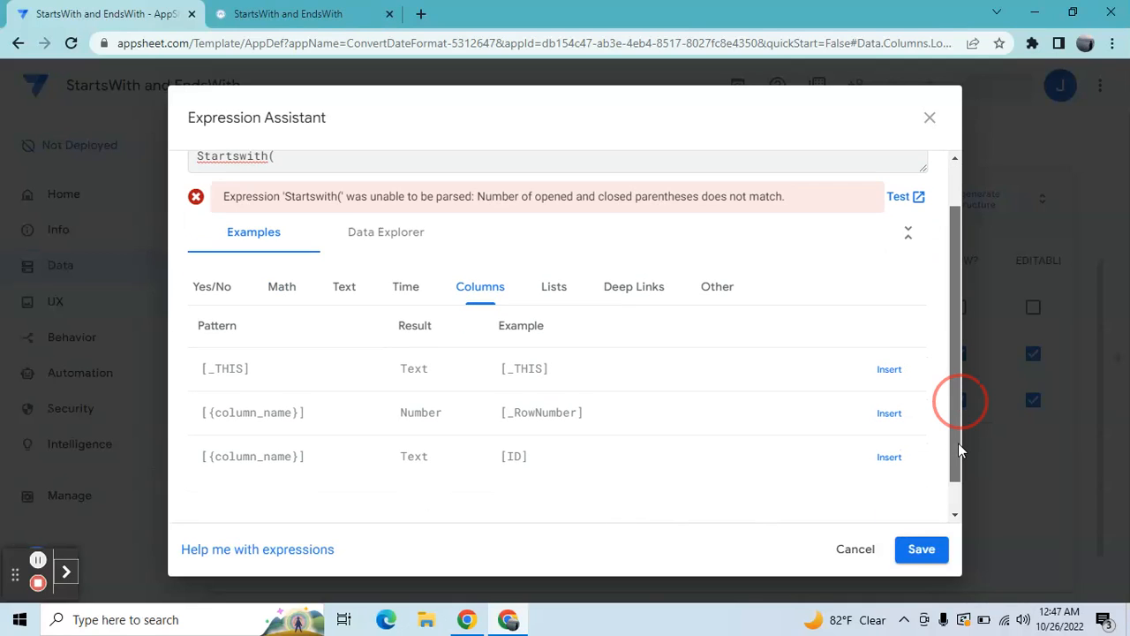
{"action": "left_click", "coordinate": [890, 370]}
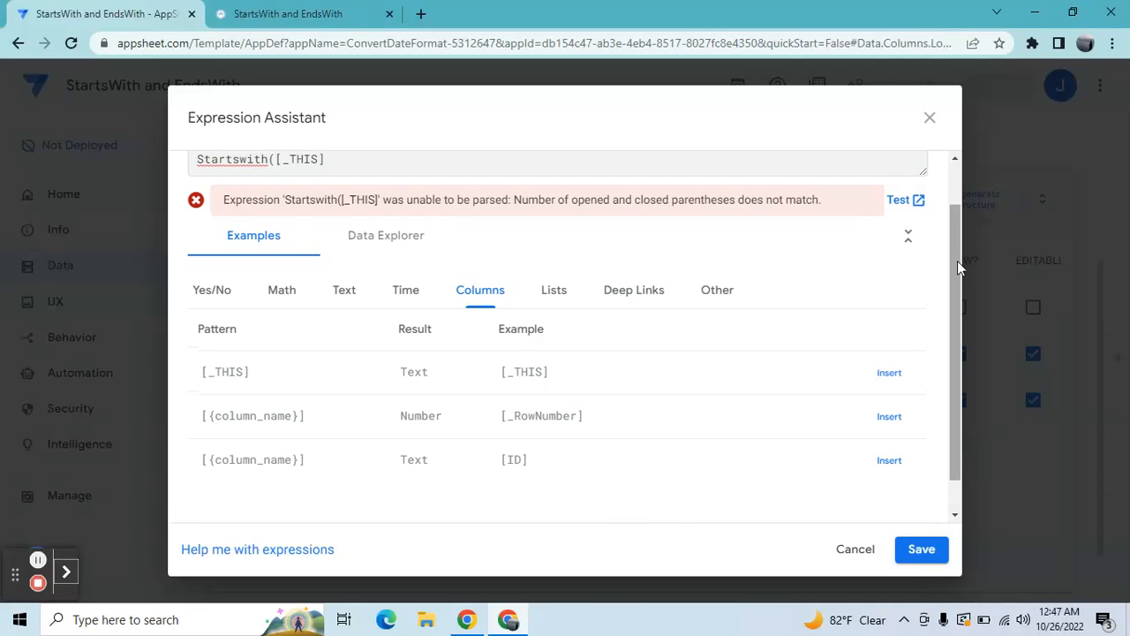
{"action": "left_click_drag", "start_coordinate": [958, 260], "coordinate": [958, 210]}
{"action": "left_click", "coordinate": [320, 7]}
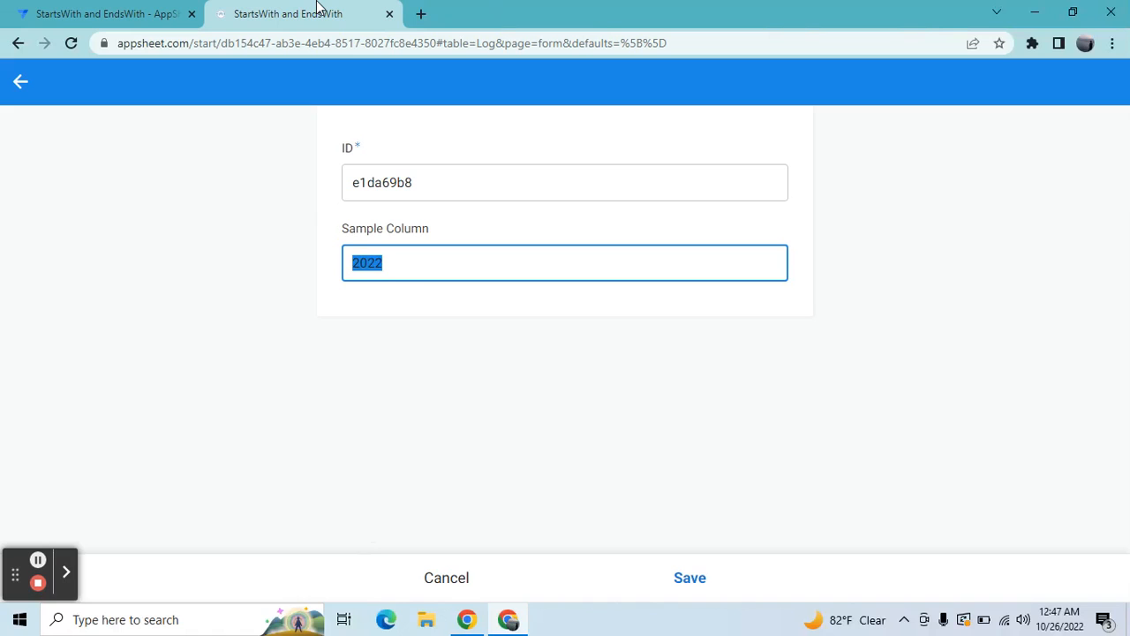
{"action": "left_click", "coordinate": [81, 10]}
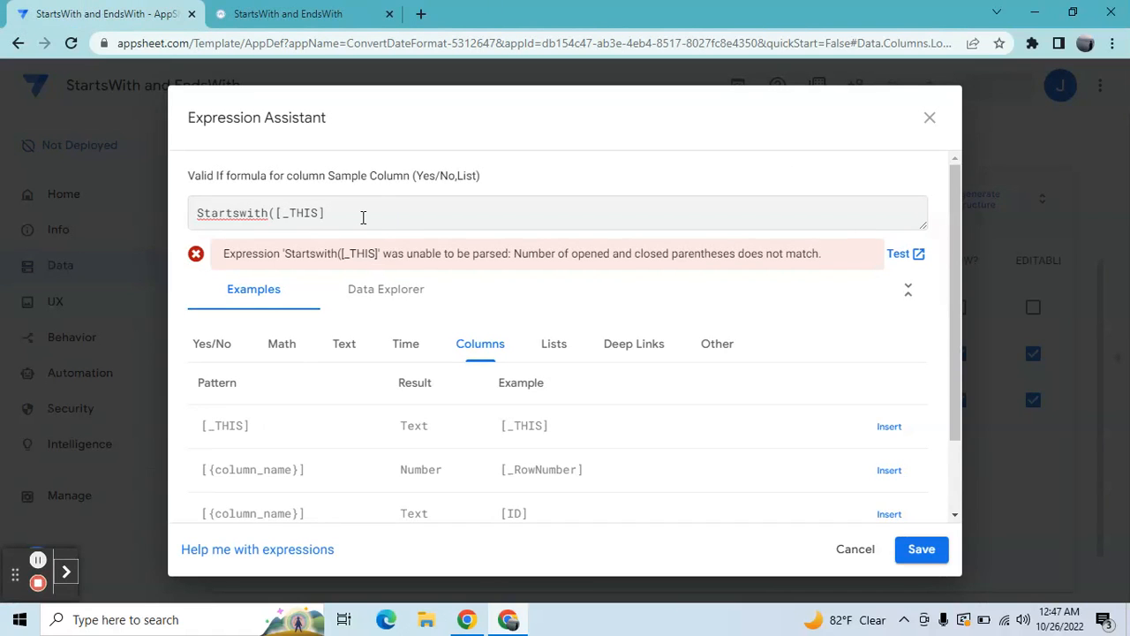
{"action": "type", "text": ","}
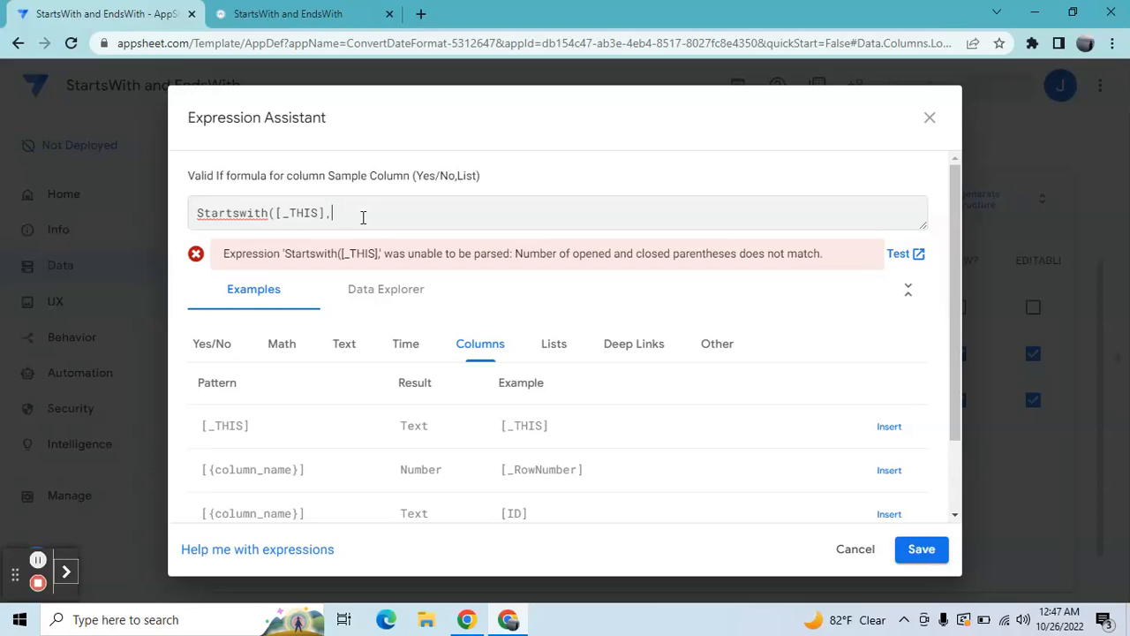
{"action": "type", "text": "\"\""}
{"action": "type", "text": "2022"}
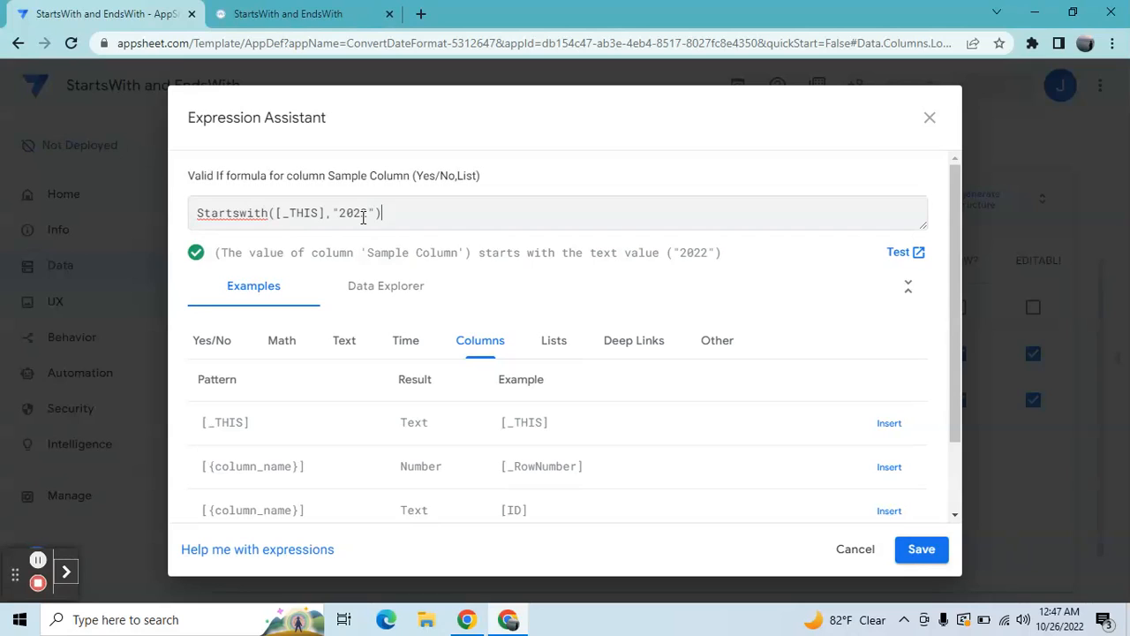
Step: Save the Valid If formula, close the column settings and save the app
{"action": "left_click", "coordinate": [922, 564]}
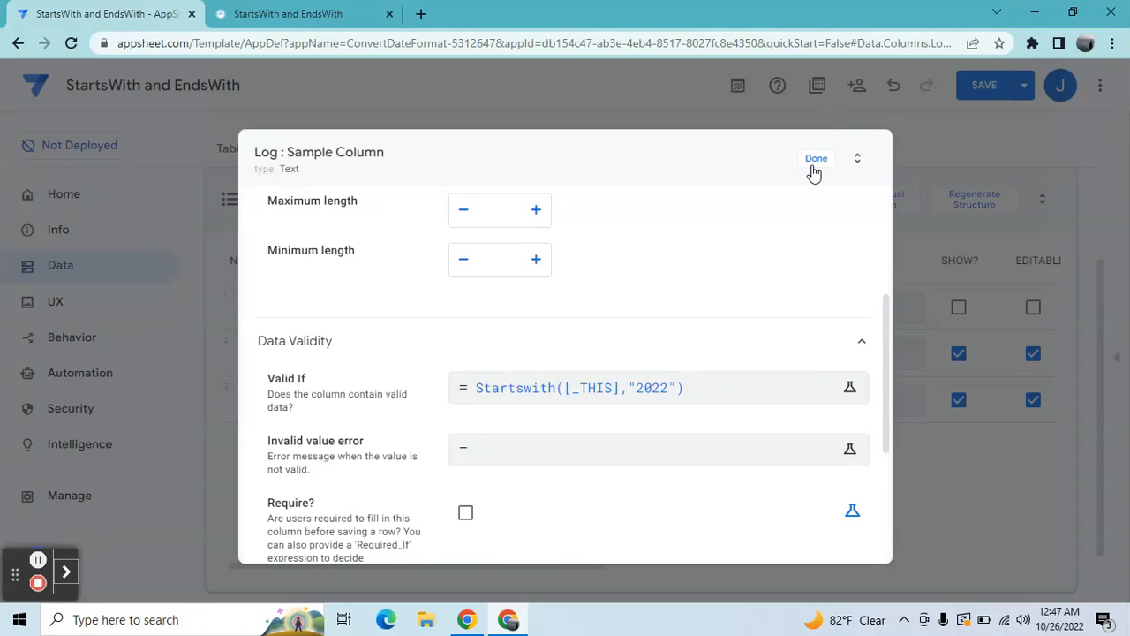
{"action": "left_click", "coordinate": [813, 162]}
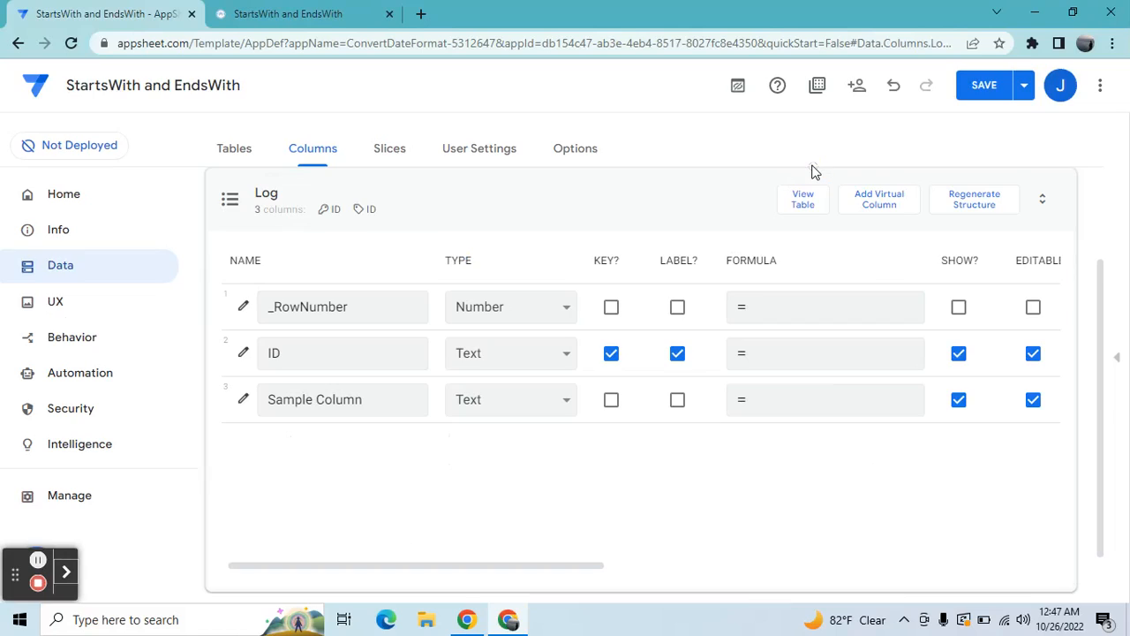
{"action": "left_click", "coordinate": [982, 84]}
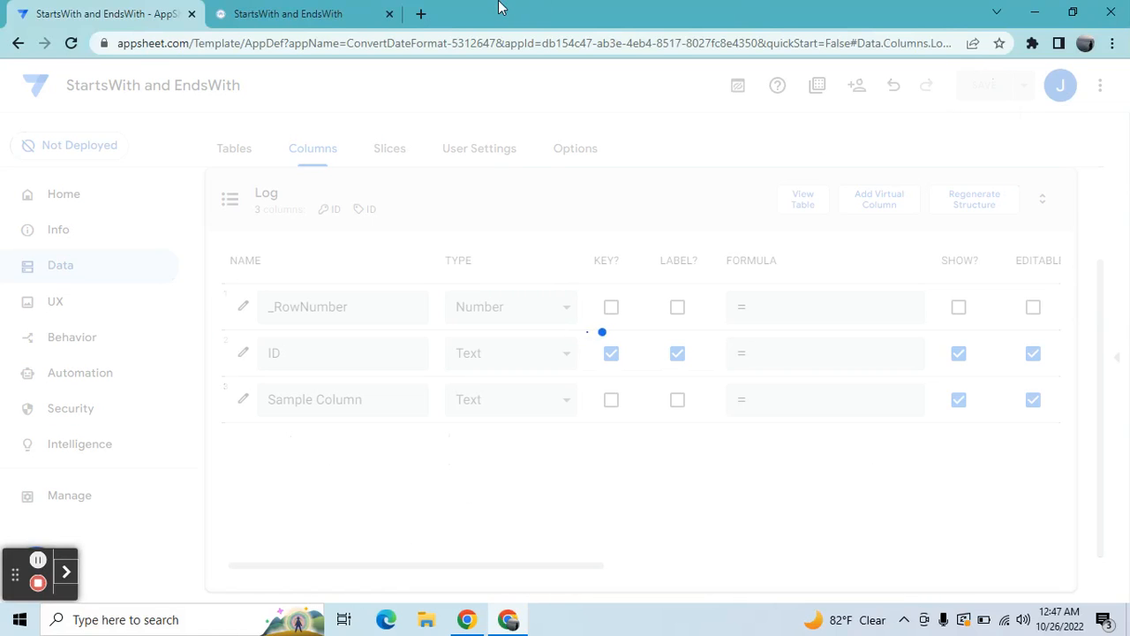
Step: Return to the open record in the running app, set Sample Column to 5222, save it and sync the app
{"action": "left_click", "coordinate": [324, 9]}
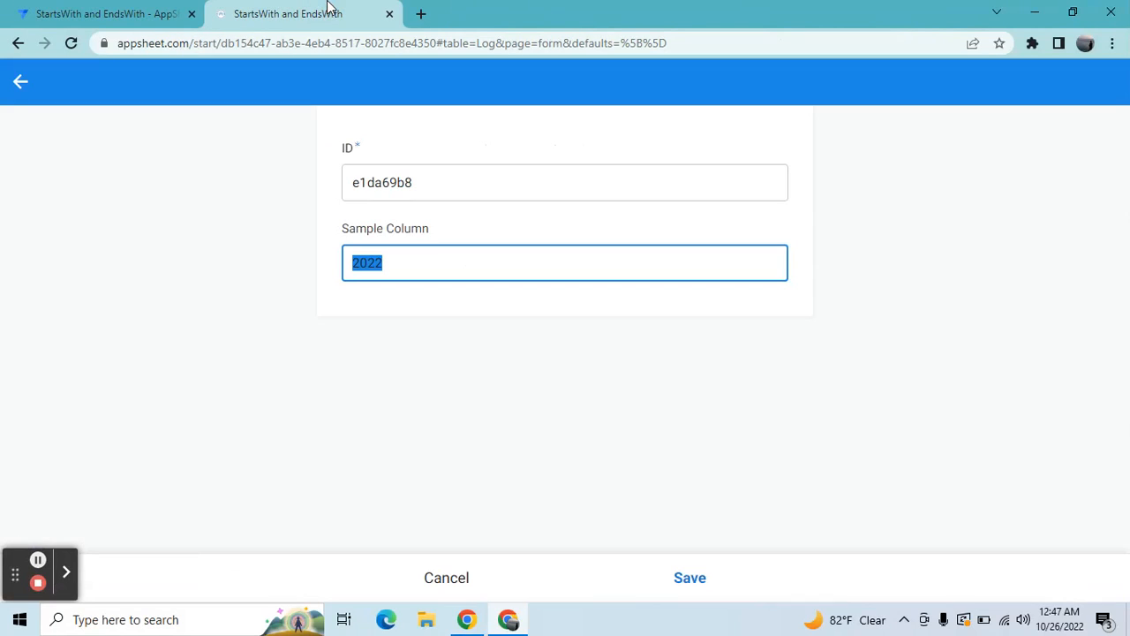
{"action": "left_click", "coordinate": [427, 268]}
{"action": "key", "text": "BackSpace"}
{"action": "key", "text": "BackSpace"}
{"action": "key", "text": "BackSpace"}
{"action": "key", "text": "BackSpace"}
{"action": "type", "text": "5222"}
{"action": "key", "text": "Tab"}
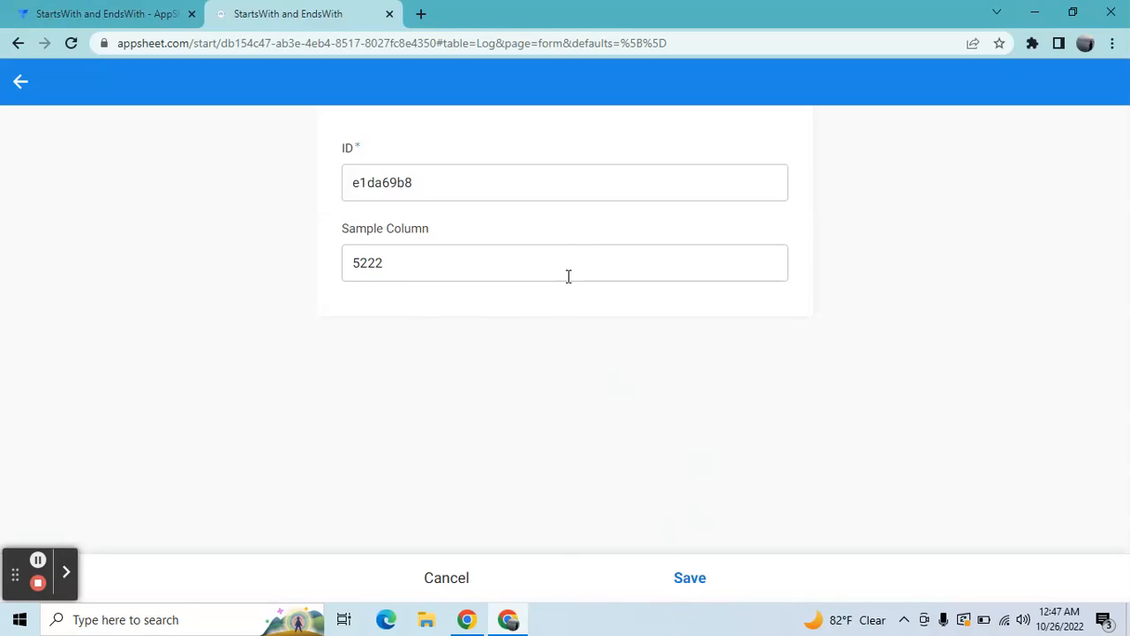
{"action": "left_click", "coordinate": [684, 581]}
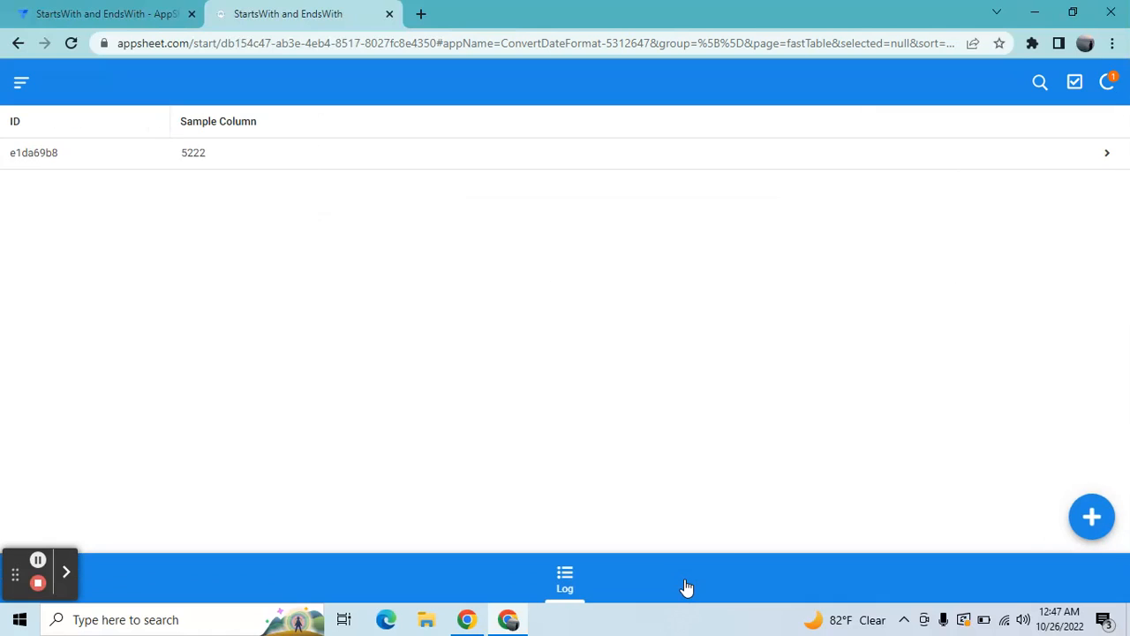
{"action": "left_click", "coordinate": [1107, 88]}
Step: Add a new Log record and test Sample Column with the value 10002erfdd
{"action": "left_click", "coordinate": [1095, 518]}
{"action": "left_click", "coordinate": [647, 277]}
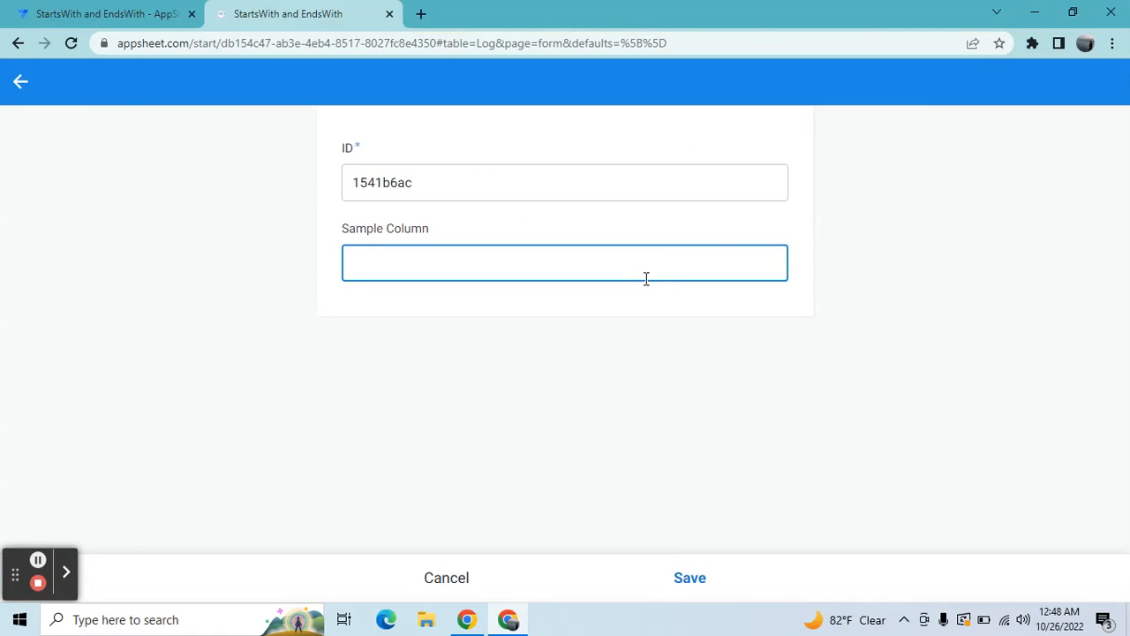
{"action": "type", "text": "10002erfdd"}
{"action": "key", "text": "Tab"}
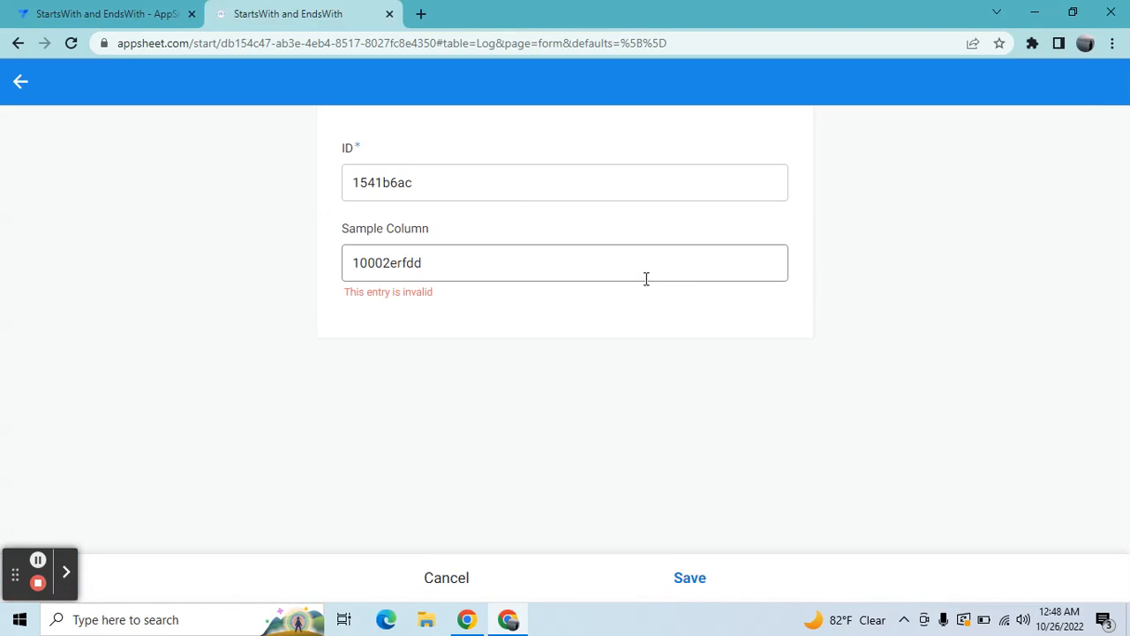
Step: Replace the Sample Column value with 2022lkijhhh and save the record
{"action": "double_click", "coordinate": [461, 263]}
{"action": "key", "text": "BackSpace"}
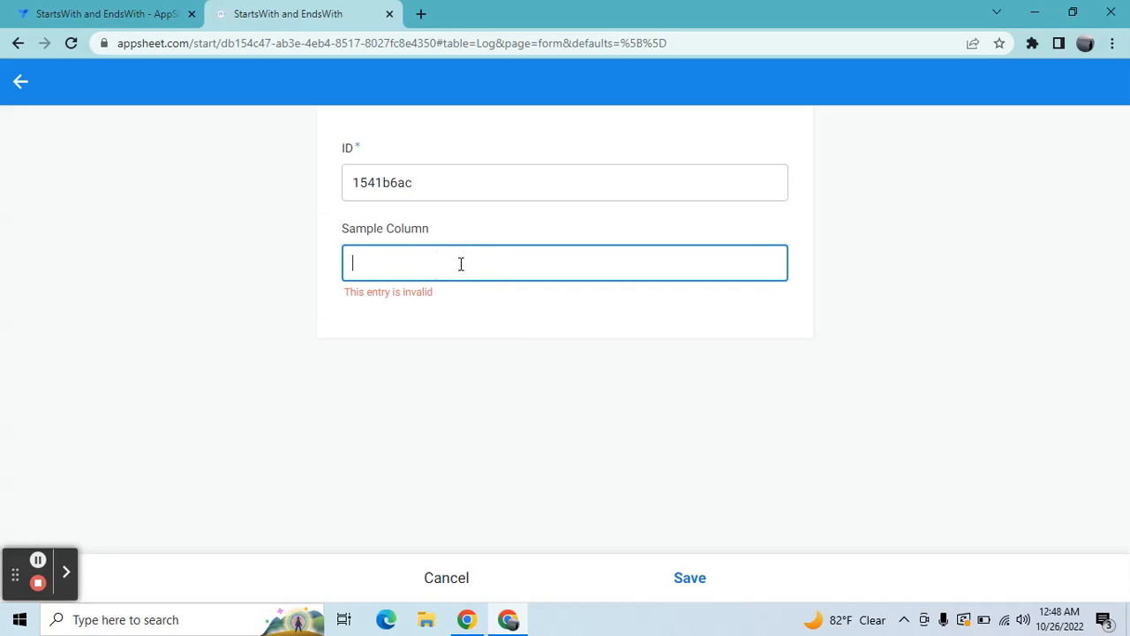
{"action": "type", "text": "2022lkijhhh"}
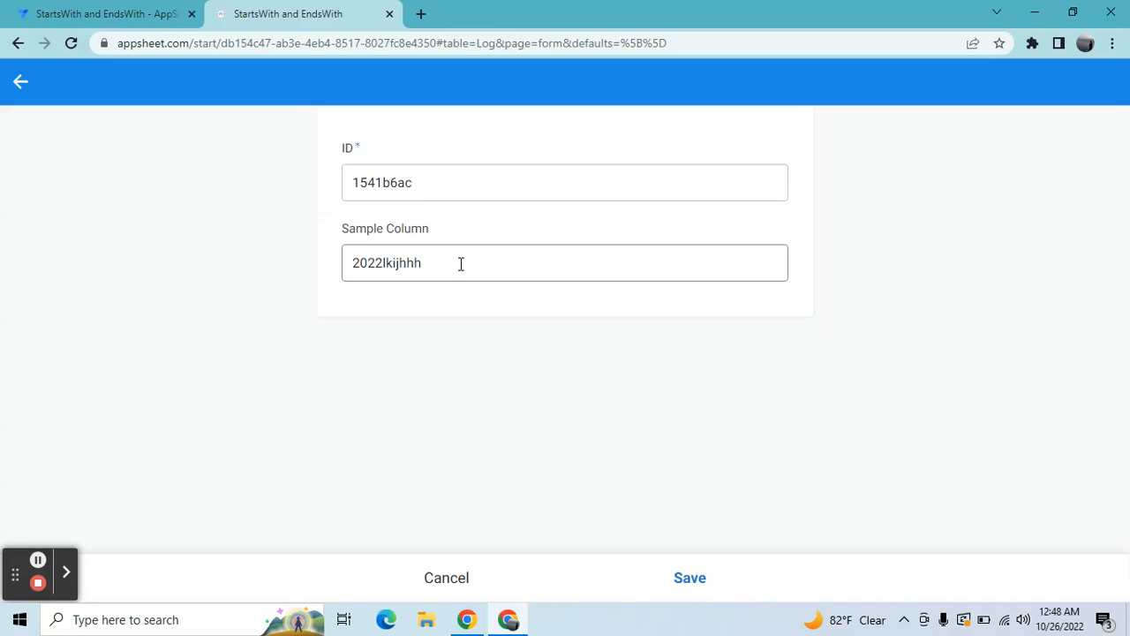
{"action": "left_click", "coordinate": [687, 578]}
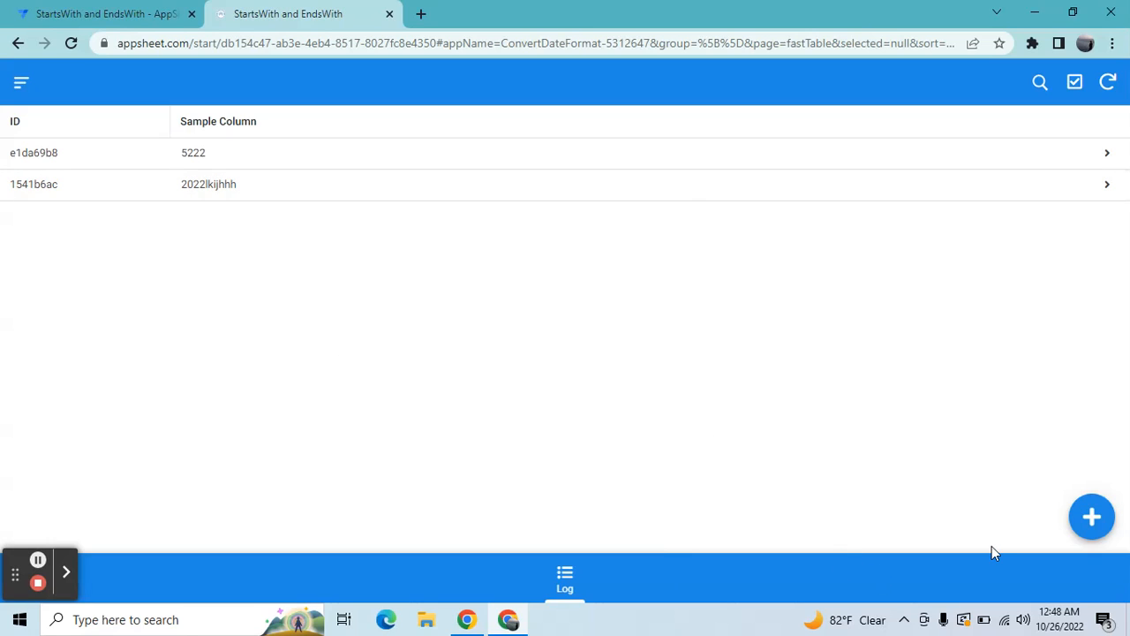
Step: Start another Log record and enter a sample Gmail address beginning with 2022 in Sample Column
{"action": "left_click", "coordinate": [1092, 517]}
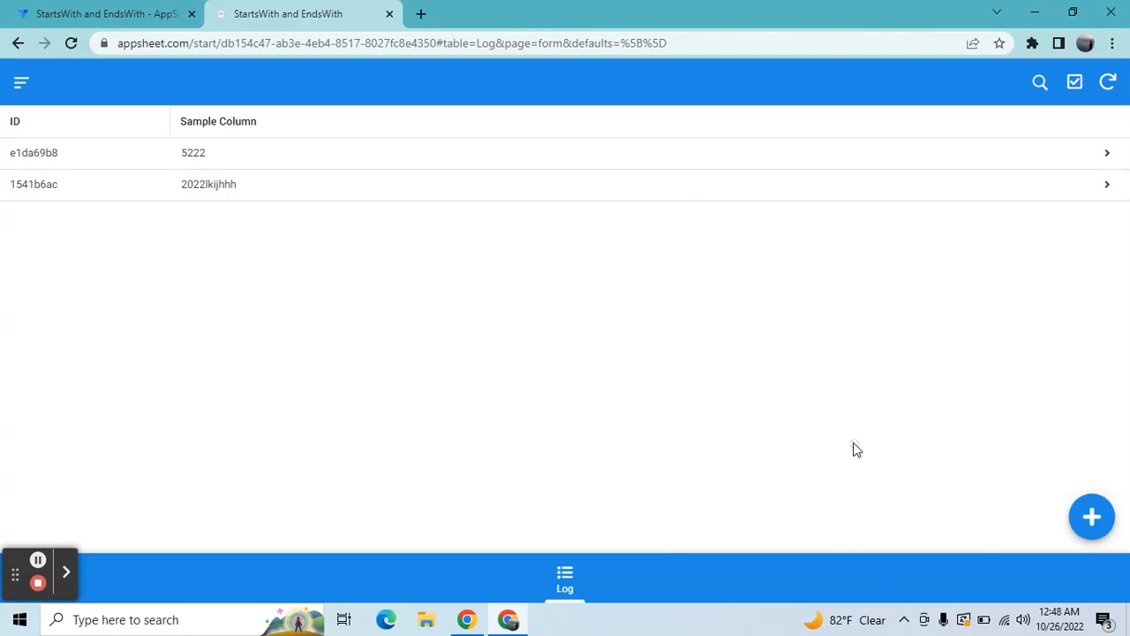
{"action": "left_click", "coordinate": [523, 264]}
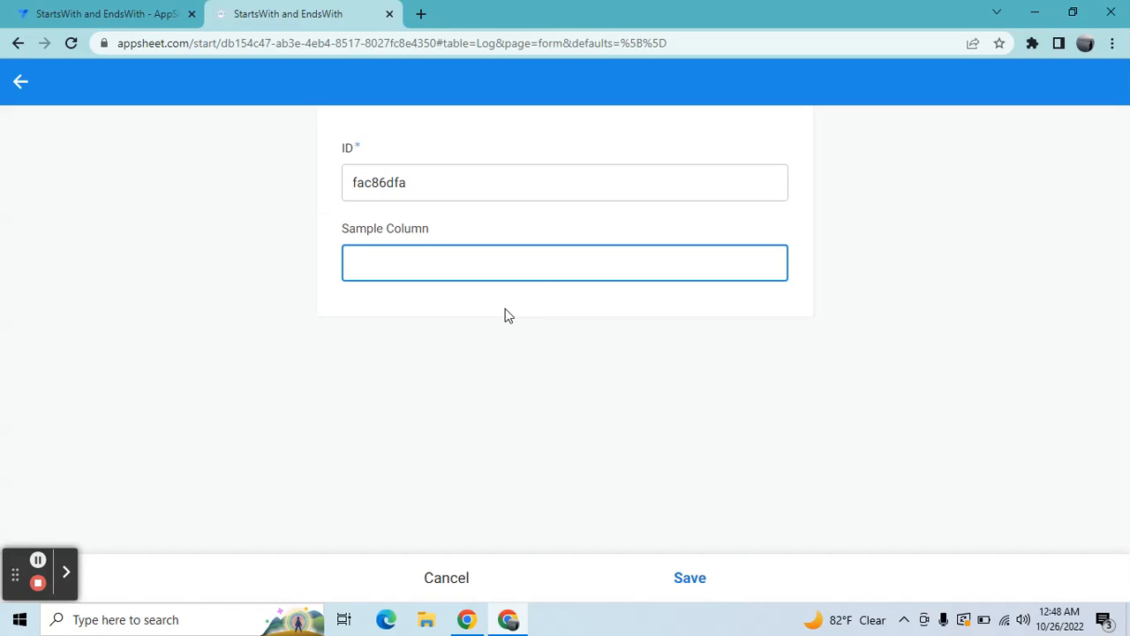
{"action": "left_click", "coordinate": [429, 265]}
{"action": "type", "text": "2022@gmail.com"}
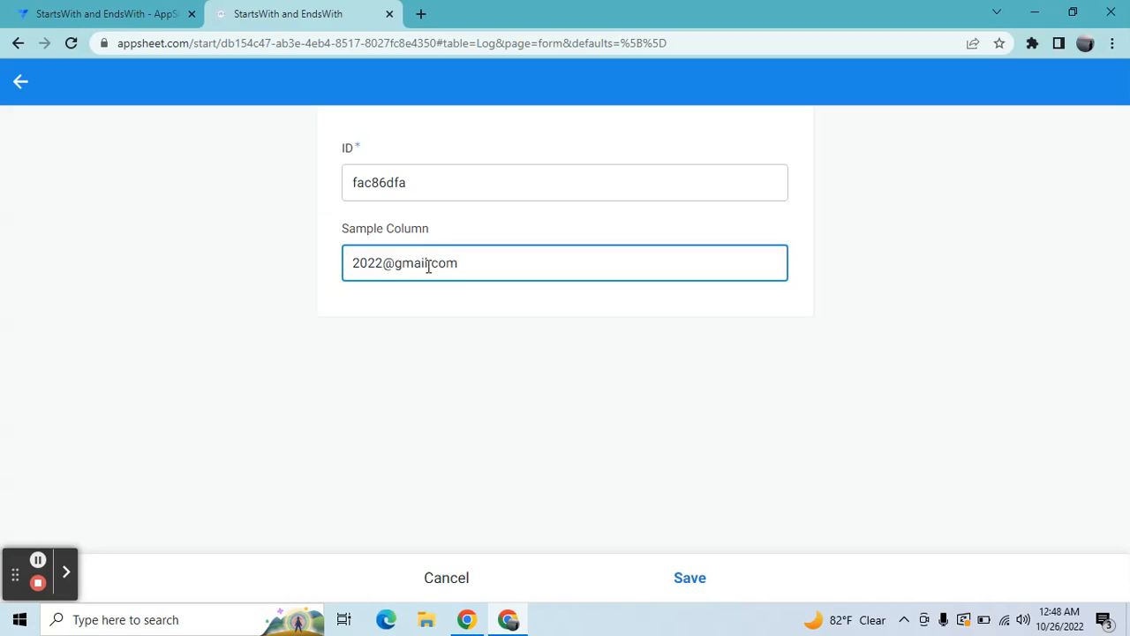
{"action": "left_click", "coordinate": [466, 349]}
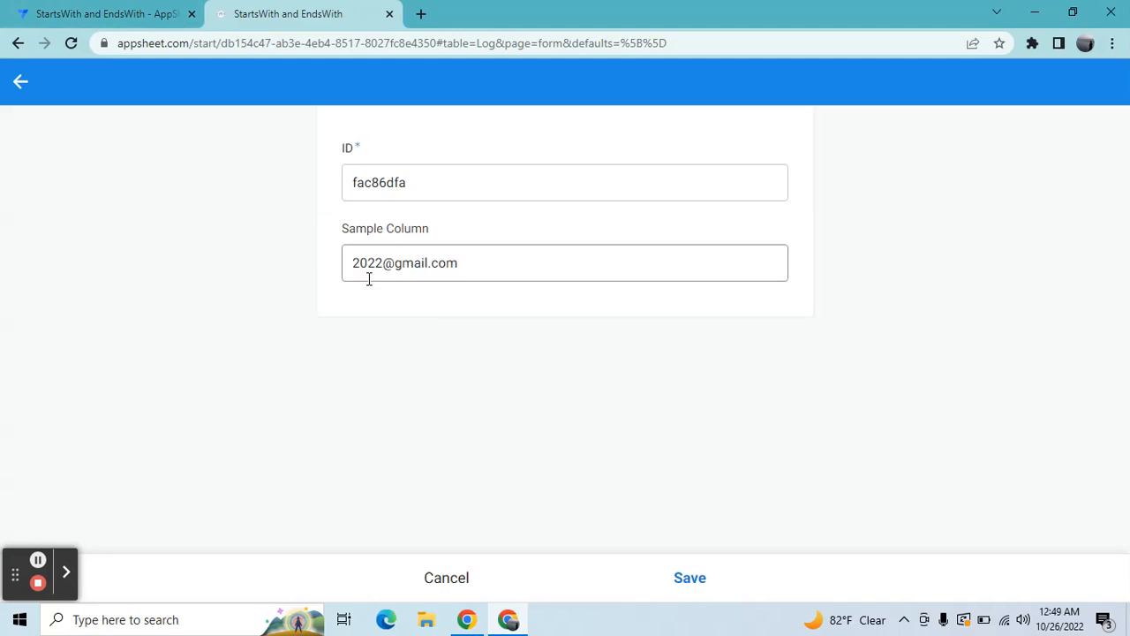
Step: In the app editor, wrap Sample Column's Valid If formula in And( and begin an Endswith( condition after the Startswith expression
{"action": "left_click", "coordinate": [146, 7]}
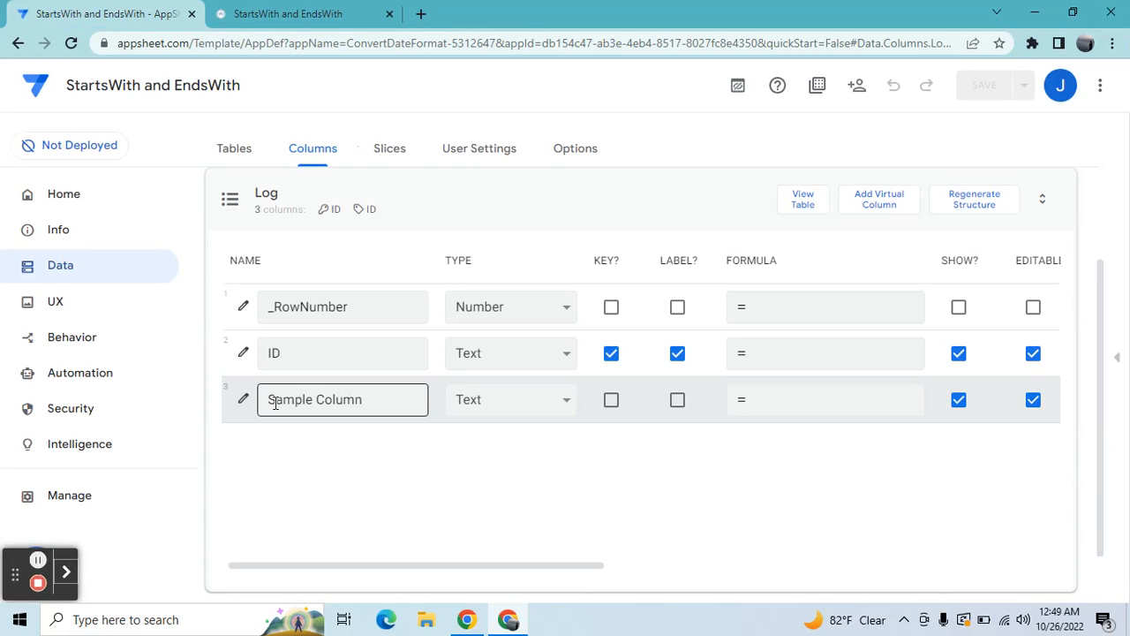
{"action": "left_click", "coordinate": [244, 400]}
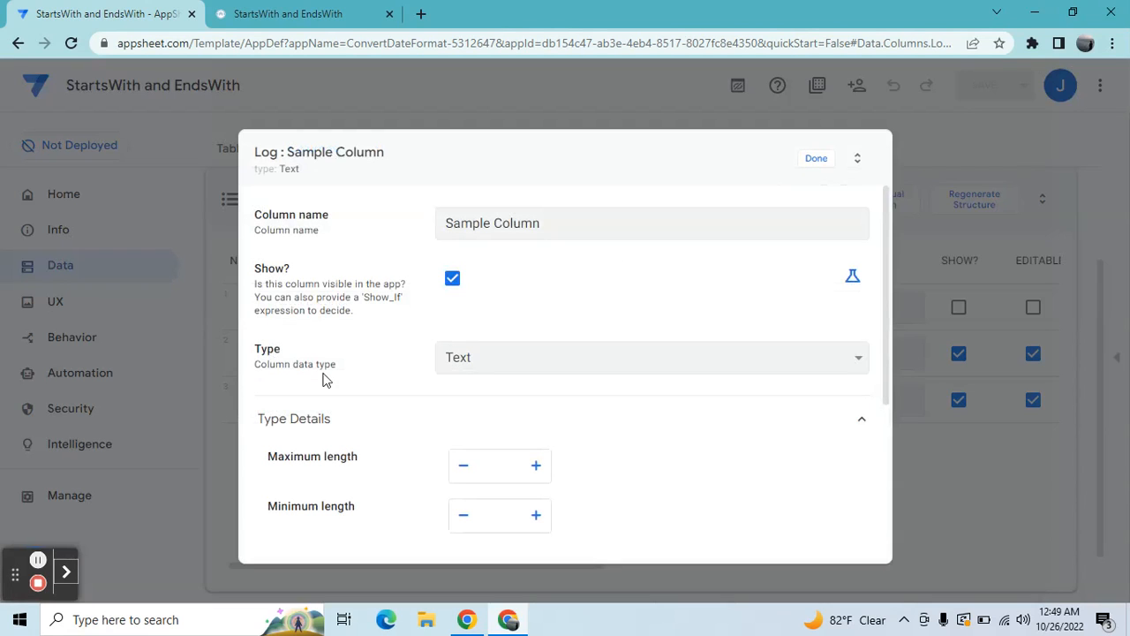
{"action": "left_click", "coordinate": [889, 385]}
{"action": "left_click_drag", "start_coordinate": [889, 384], "coordinate": [884, 543]}
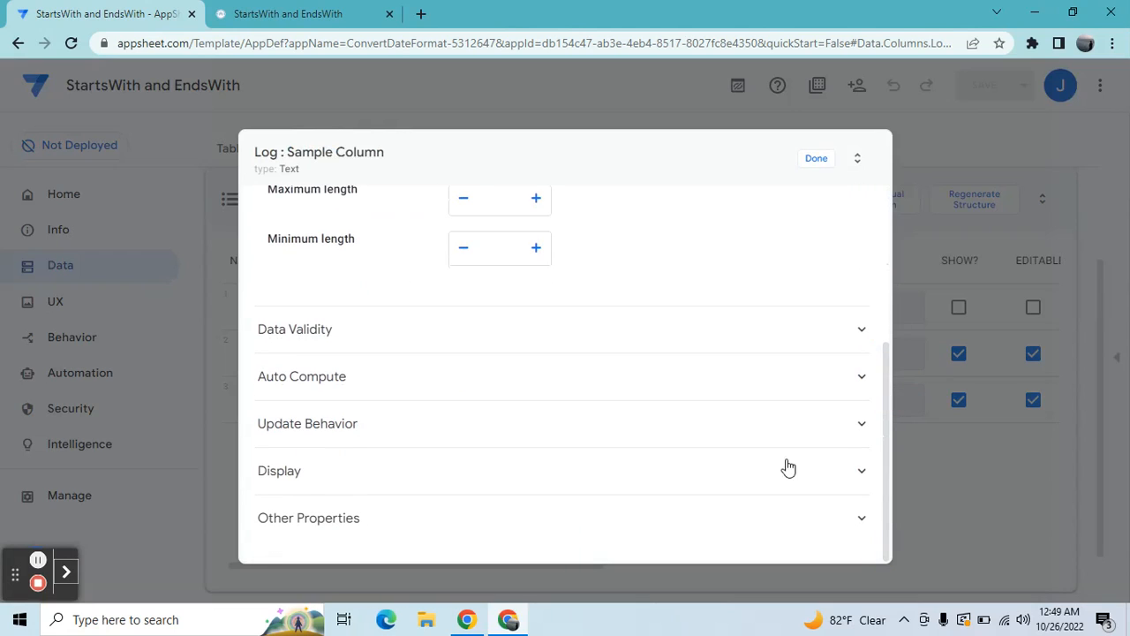
{"action": "left_click", "coordinate": [574, 335]}
{"action": "left_click", "coordinate": [583, 392]}
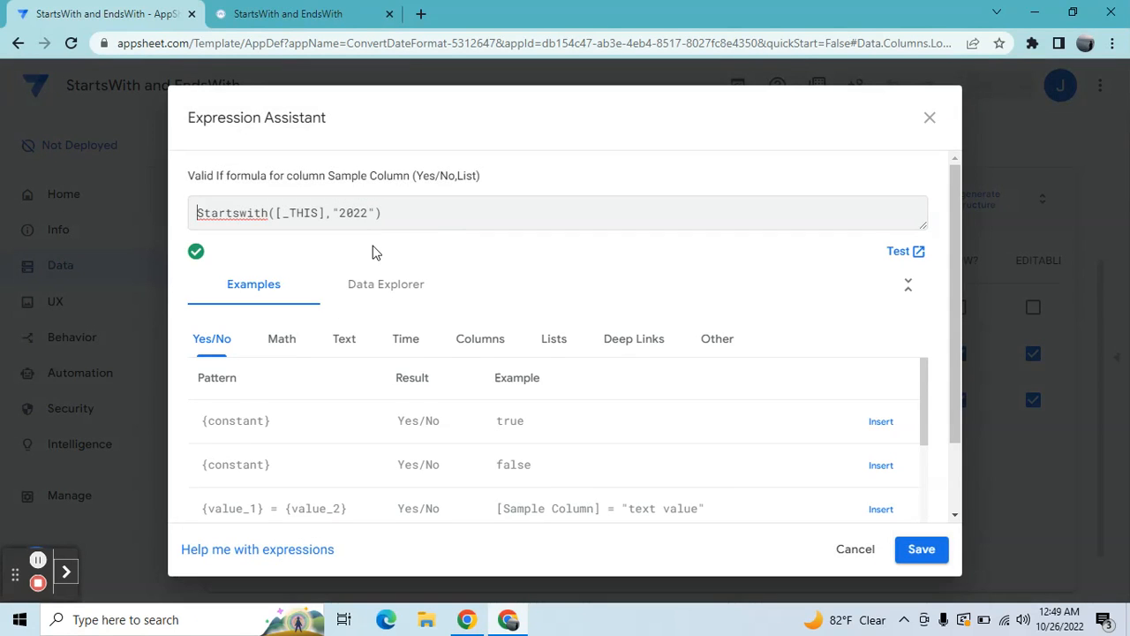
{"action": "type", "text": "And"}
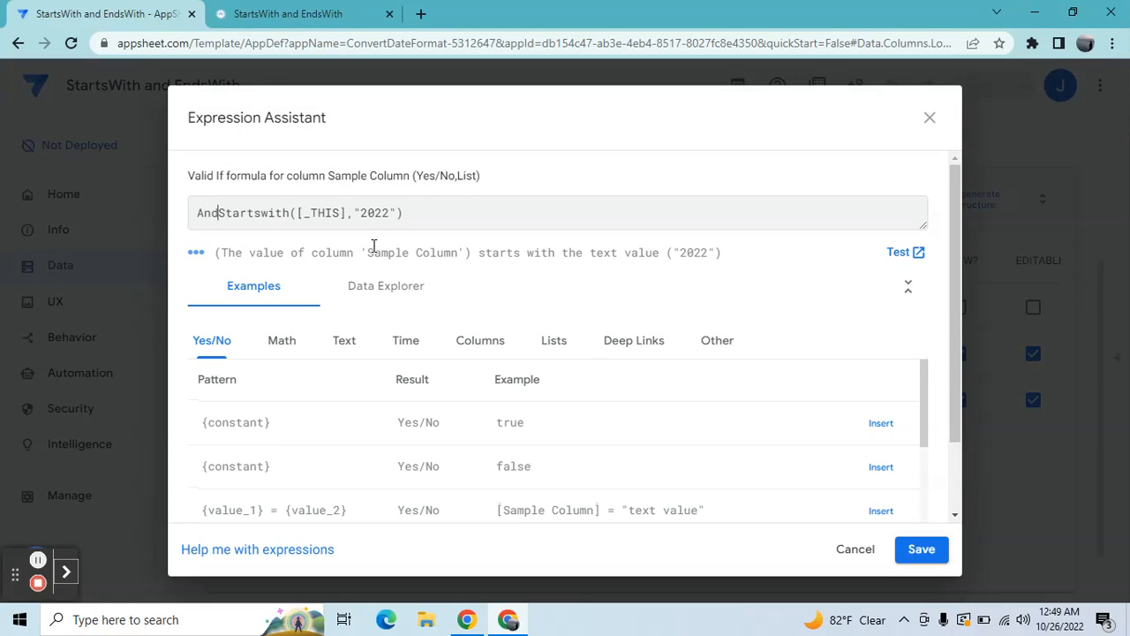
{"action": "type", "text": "("}
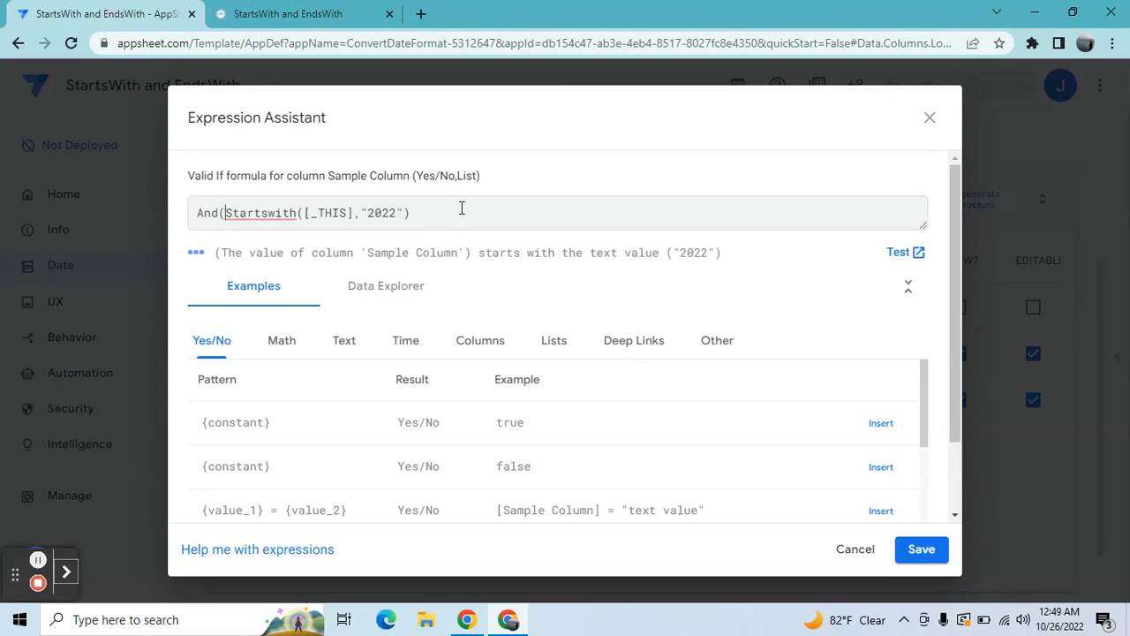
{"action": "left_click", "coordinate": [461, 209]}
{"action": "type", "text": "),Endswith("}
{"action": "left_click", "coordinate": [493, 341]}
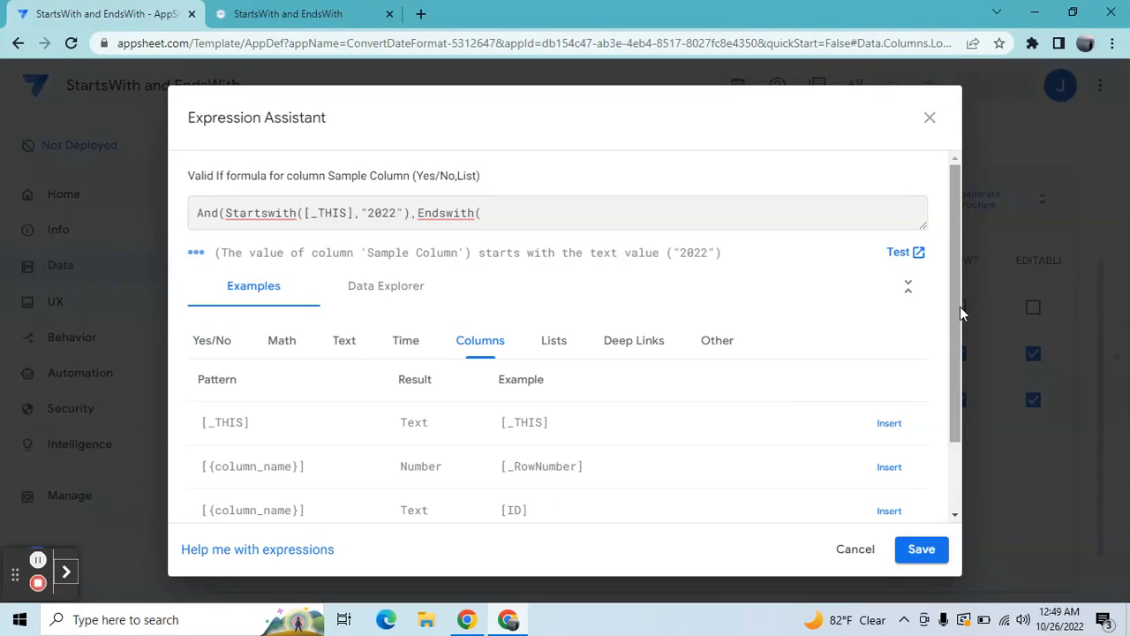
{"action": "left_click_drag", "start_coordinate": [959, 308], "coordinate": [959, 342]}
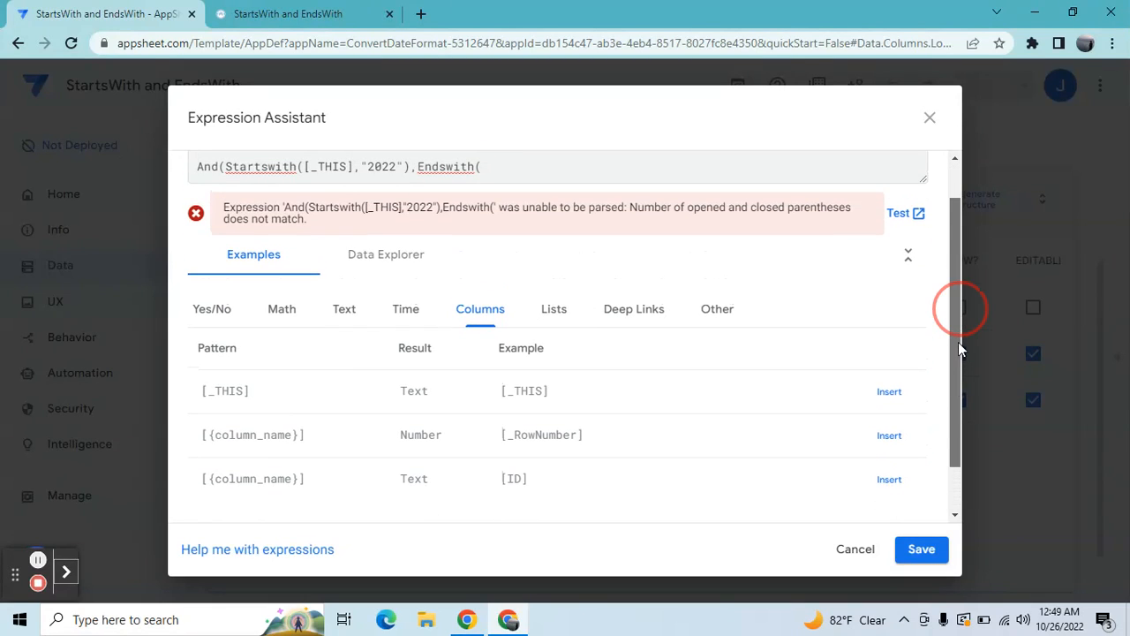
{"action": "left_click", "coordinate": [890, 393]}
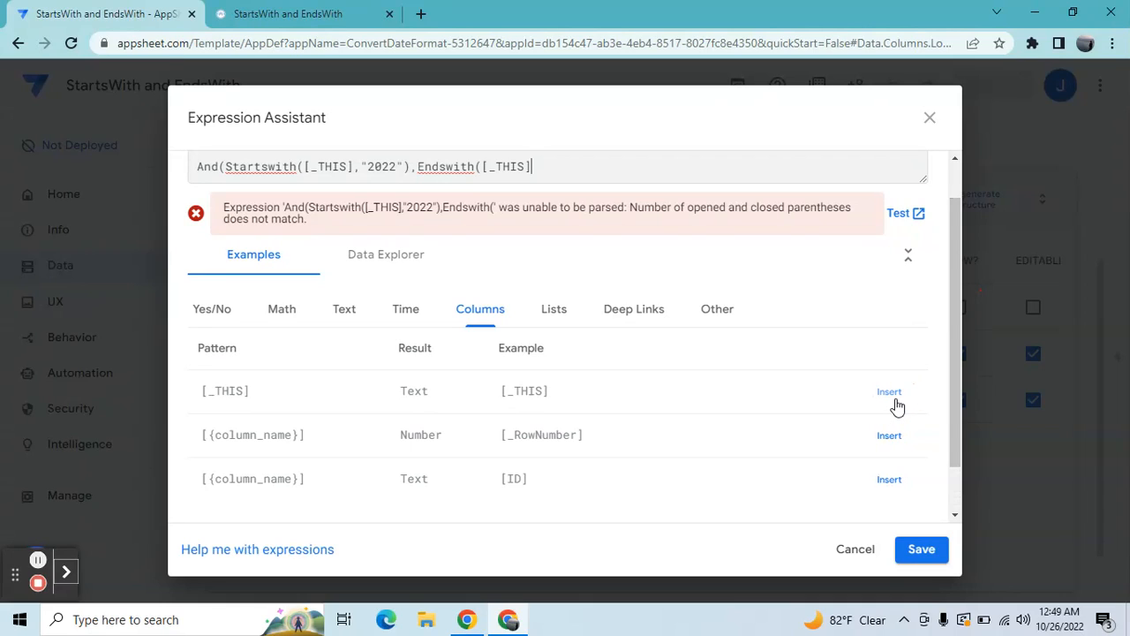
{"action": "type", "text": ","}
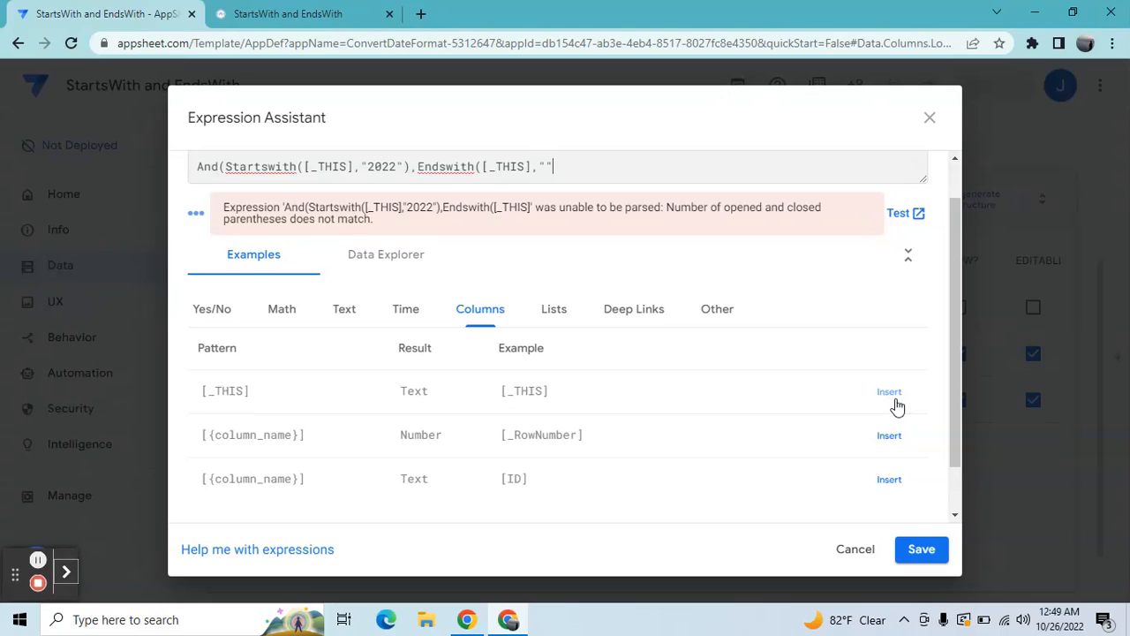
{"action": "type", "text": "\"@gmail.com"}
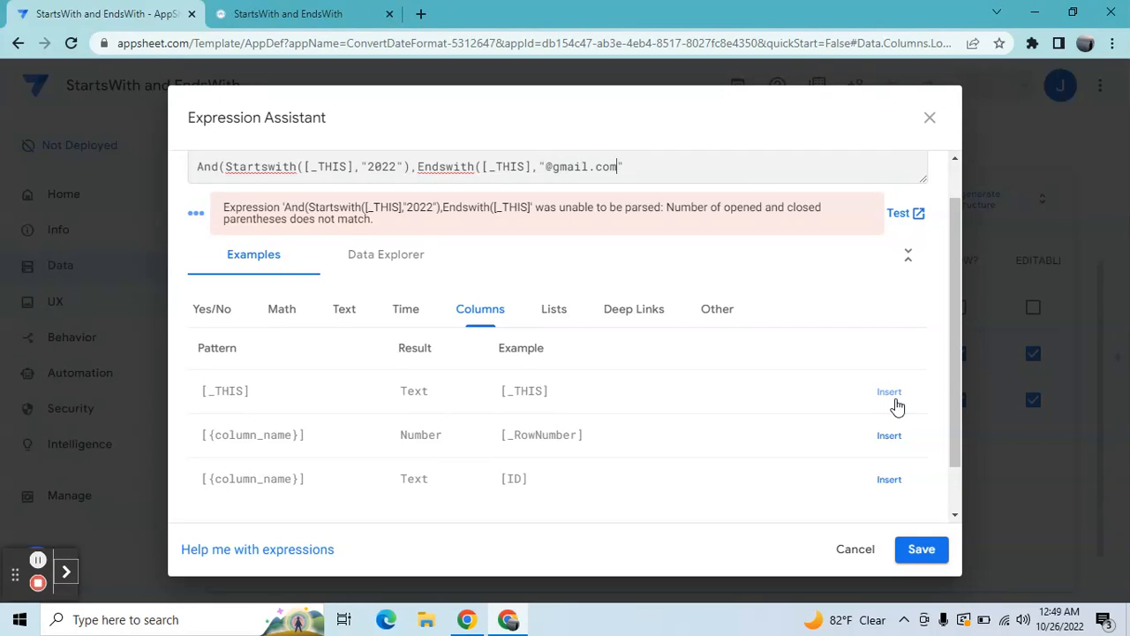
{"action": "left_click", "coordinate": [689, 169]}
{"action": "type", "text": ")"}
Step: Save the combined Valid If expression, close the Sample Column settings and save the app
{"action": "left_click", "coordinate": [913, 560]}
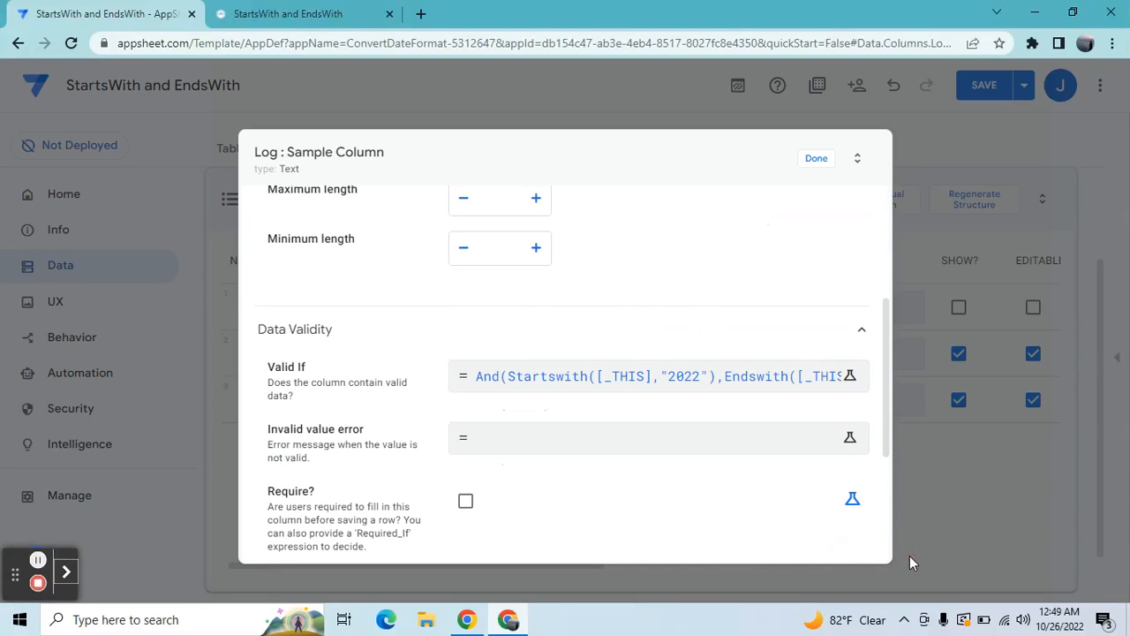
{"action": "left_click", "coordinate": [816, 158]}
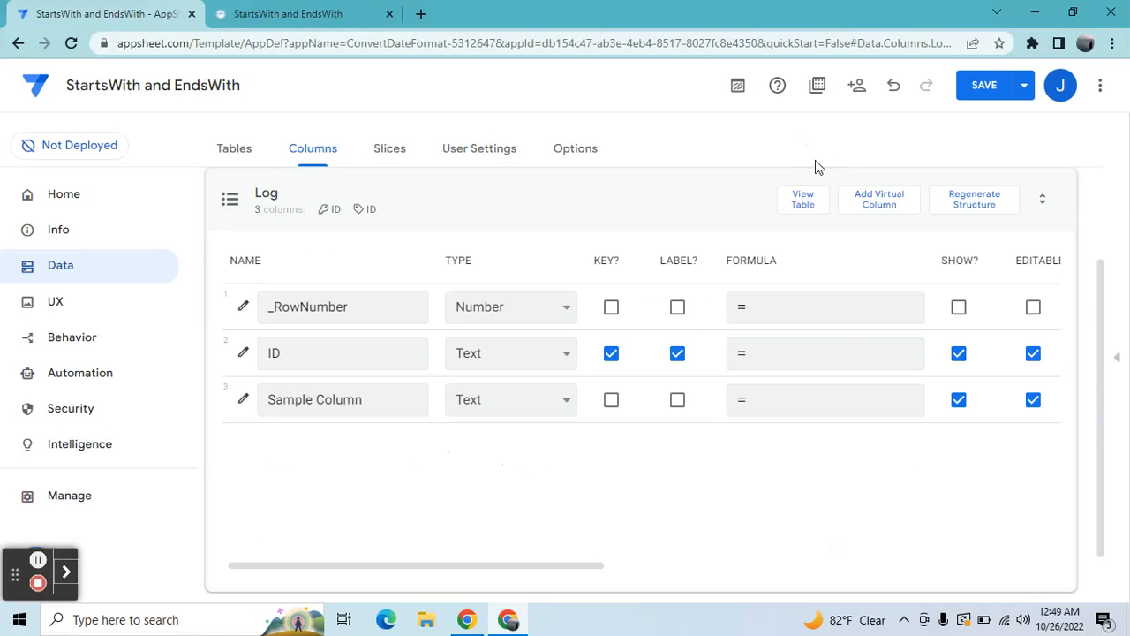
{"action": "left_click", "coordinate": [986, 85]}
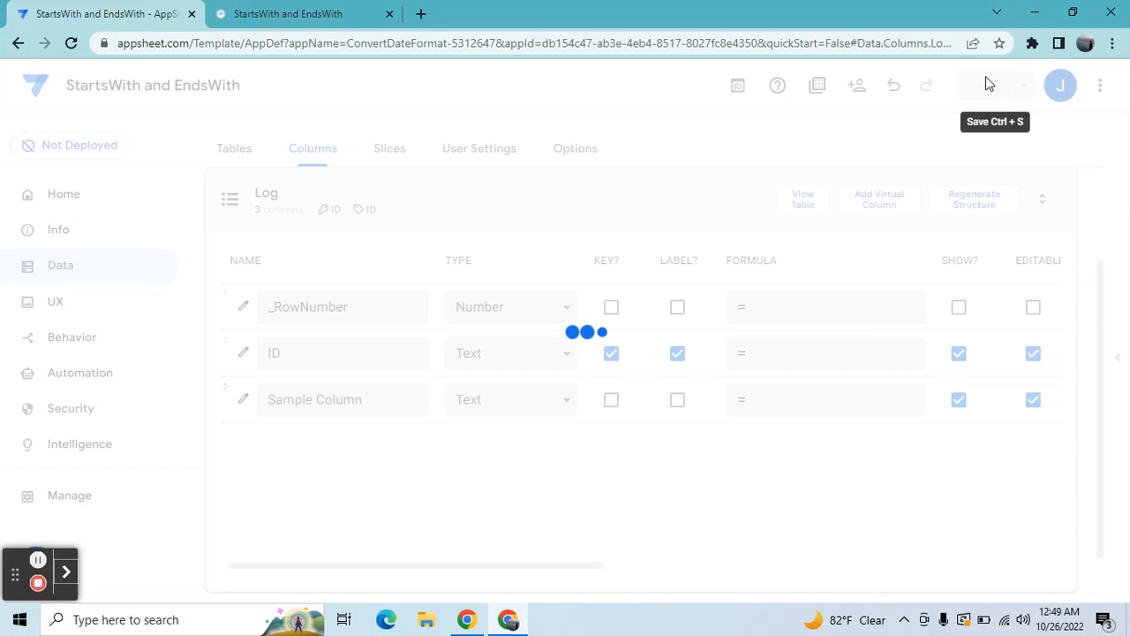
Step: Return to the running app, discard the unsaved Log record and sync the app
{"action": "left_click", "coordinate": [273, 10]}
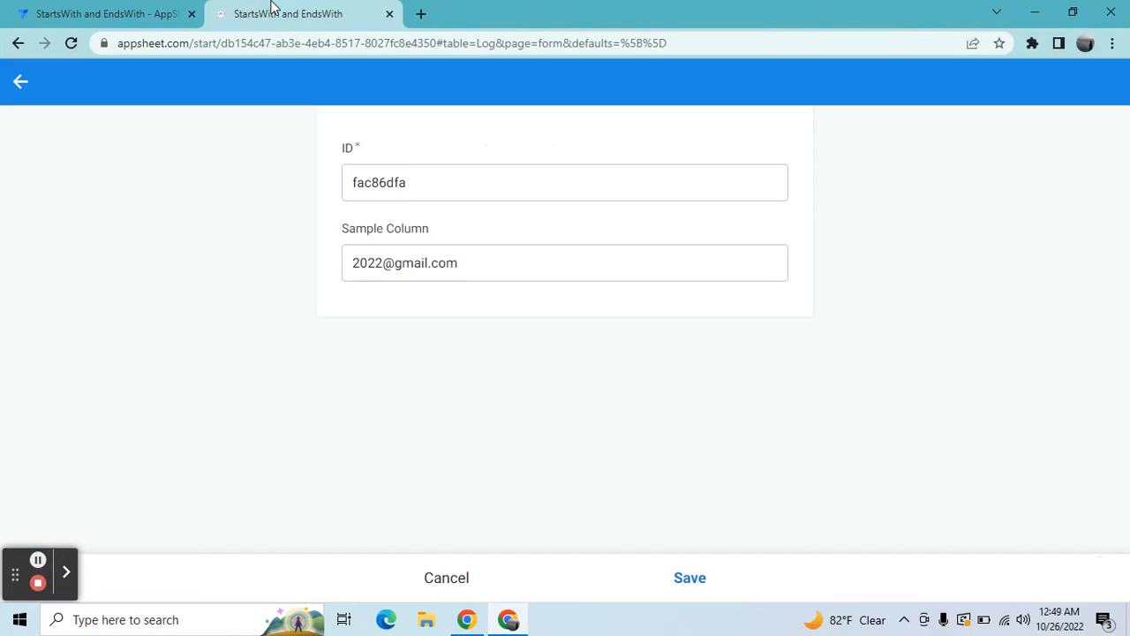
{"action": "left_click", "coordinate": [447, 577]}
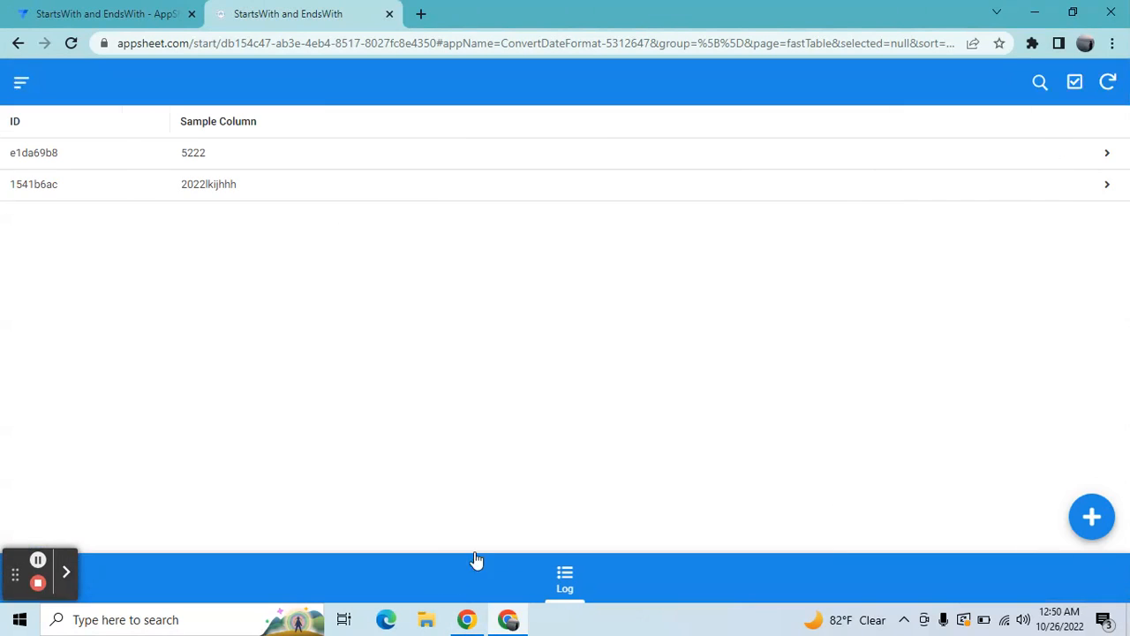
{"action": "left_click", "coordinate": [1107, 82]}
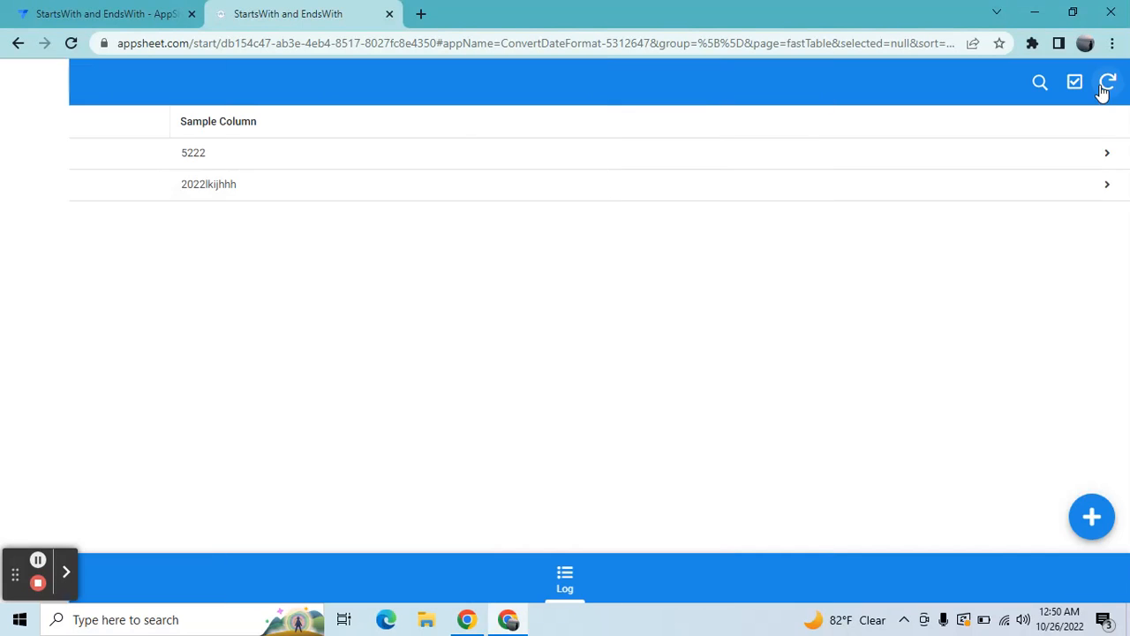
Step: Add a new Log record and test Sample Column with a sample Yahoo address beginning with 2022
{"action": "left_click", "coordinate": [1104, 512]}
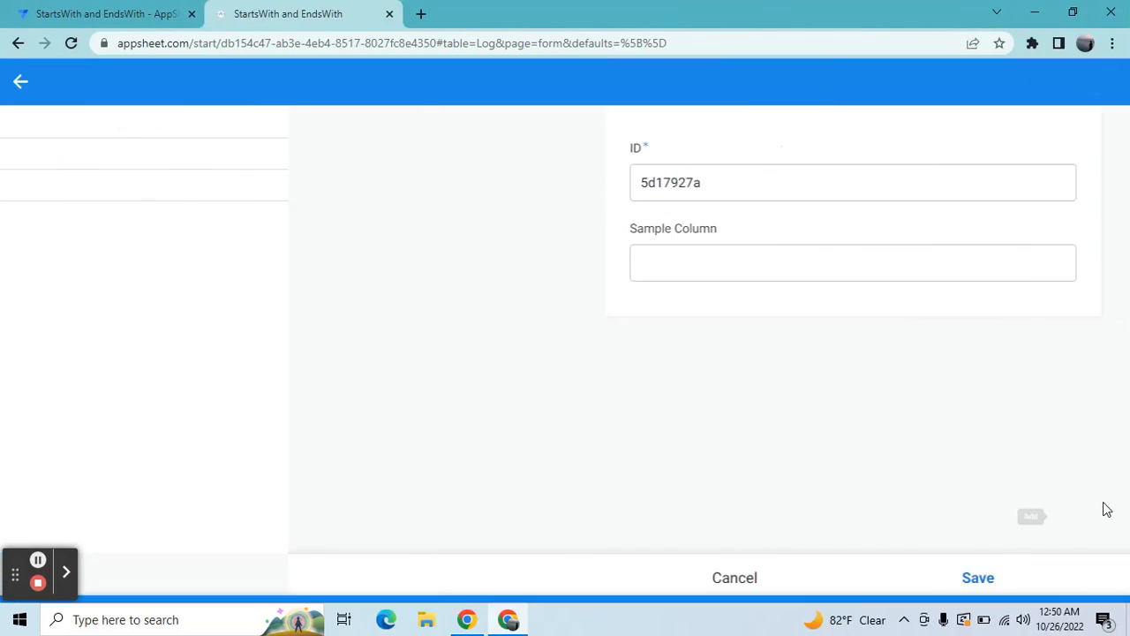
{"action": "left_click", "coordinate": [736, 265]}
{"action": "type", "text": "202"}
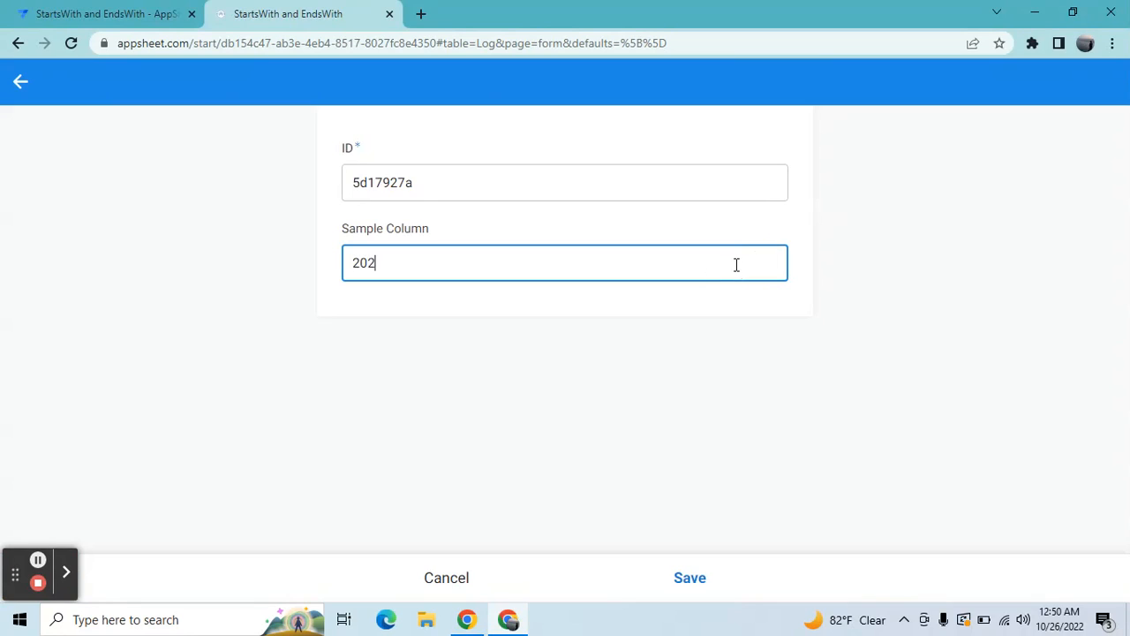
{"action": "type", "text": "2jkjjj@yahoo.com"}
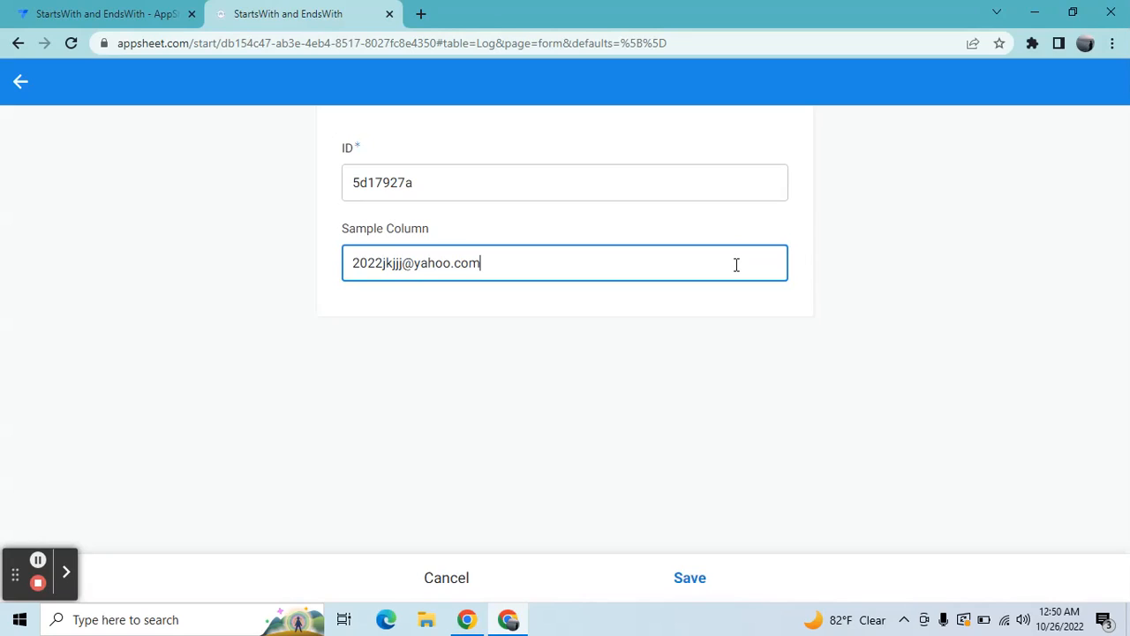
{"action": "key", "text": "Tab"}
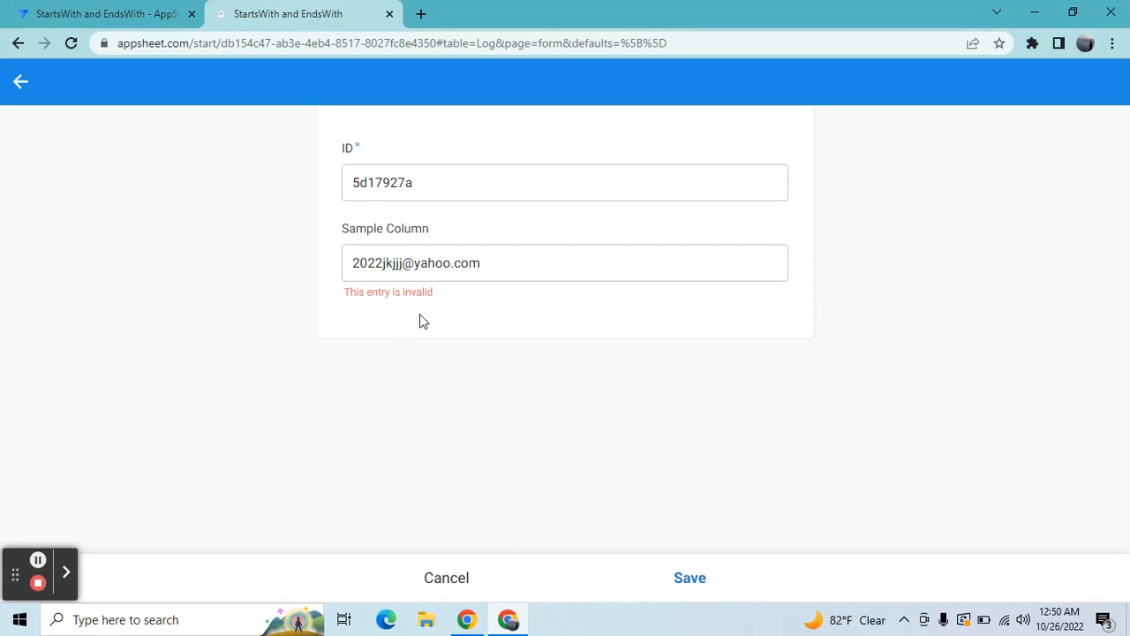
Step: Change the address domain in Sample Column from yahoo to gmail and save the record
{"action": "triple_click", "coordinate": [453, 257]}
{"action": "left_click", "coordinate": [453, 257]}
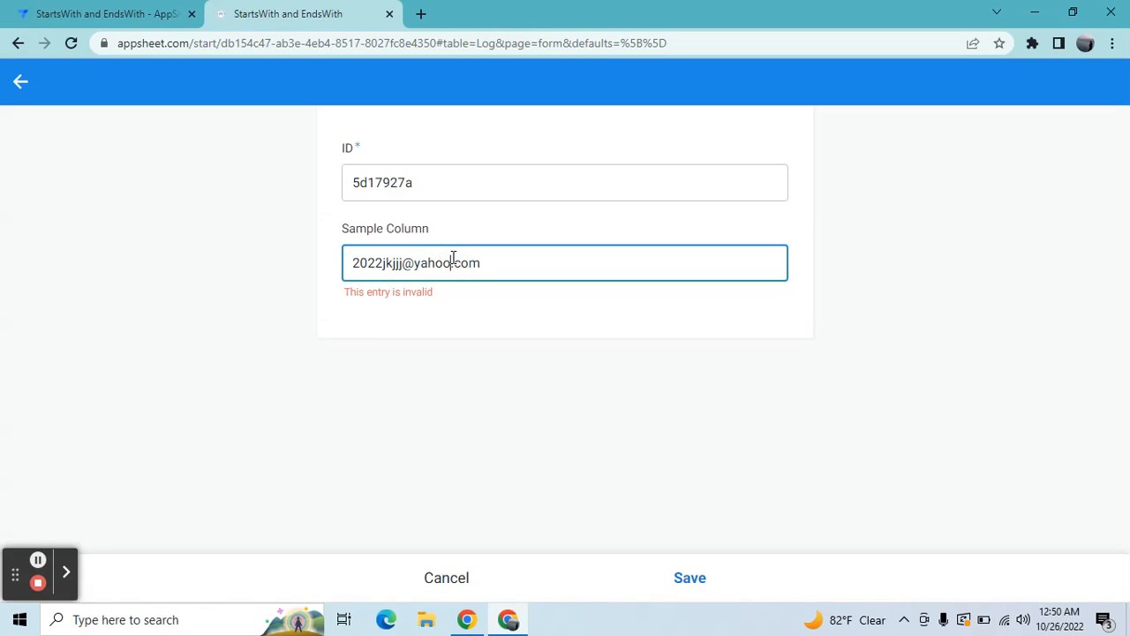
{"action": "key", "text": "BackSpace"}
{"action": "key", "text": "BackSpace"}
{"action": "key", "text": "BackSpace"}
{"action": "key", "text": "BackSpace"}
{"action": "key", "text": "BackSpace"}
{"action": "type", "text": "gmail"}
{"action": "left_click", "coordinate": [693, 581]}
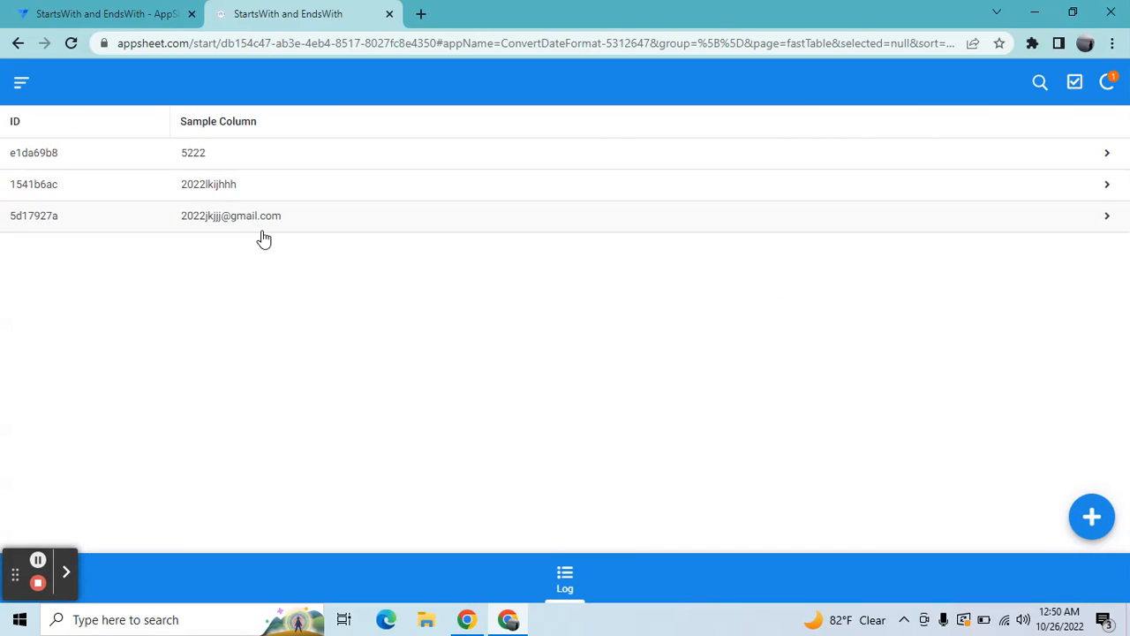
{"action": "left_click", "coordinate": [129, 10]}
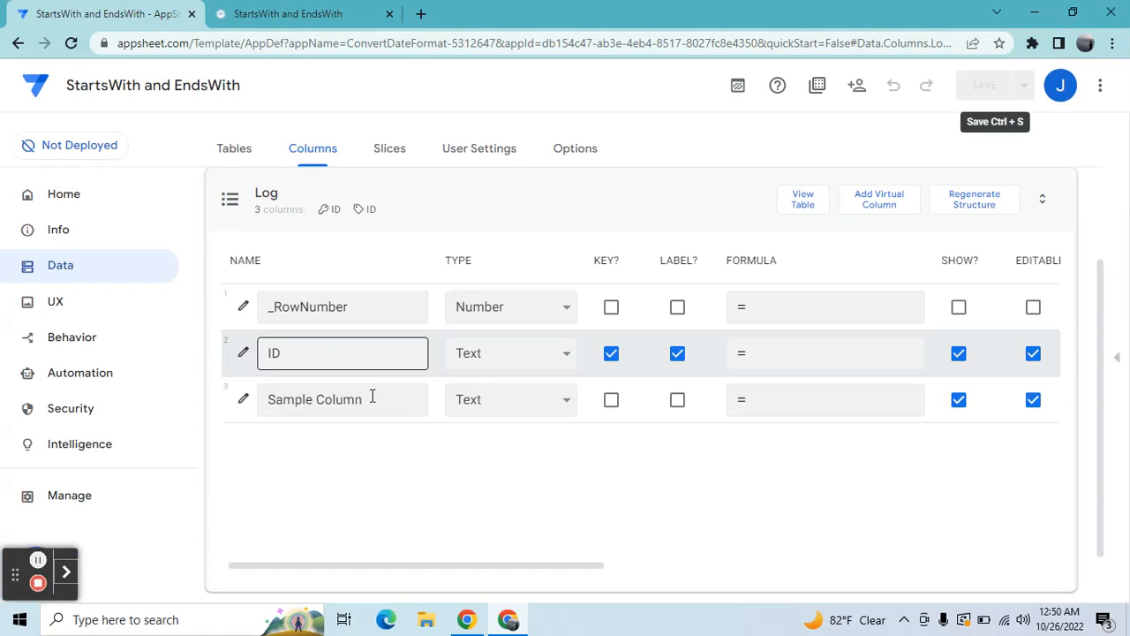
{"action": "left_click", "coordinate": [248, 398]}
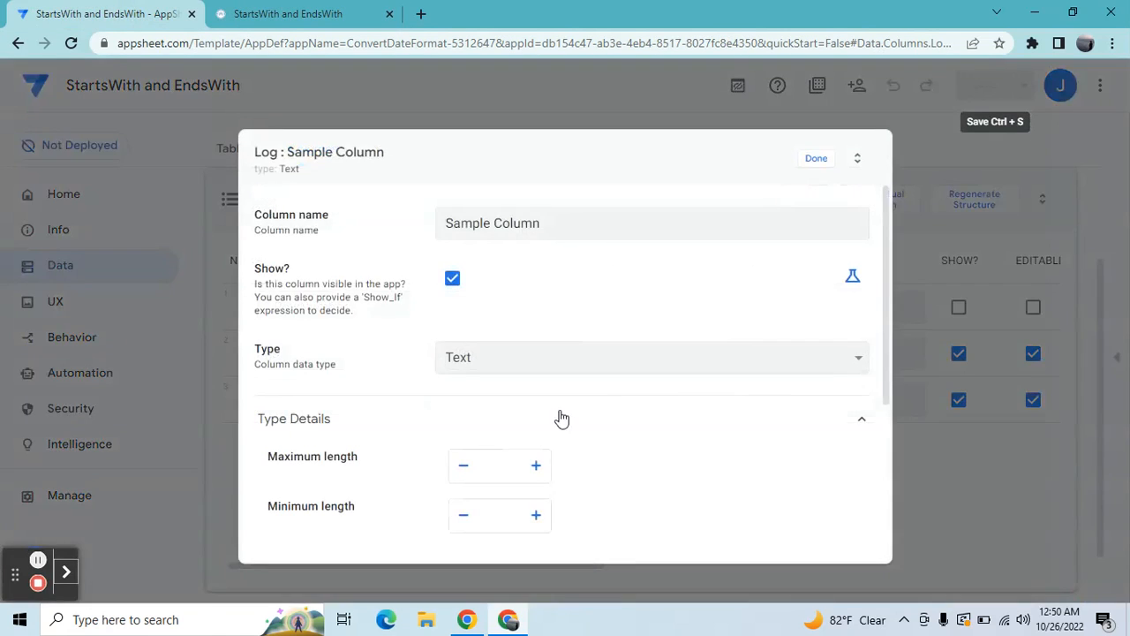
{"action": "scroll", "coordinate": [888, 347], "scroll_direction": "down", "scroll_amount": 3}
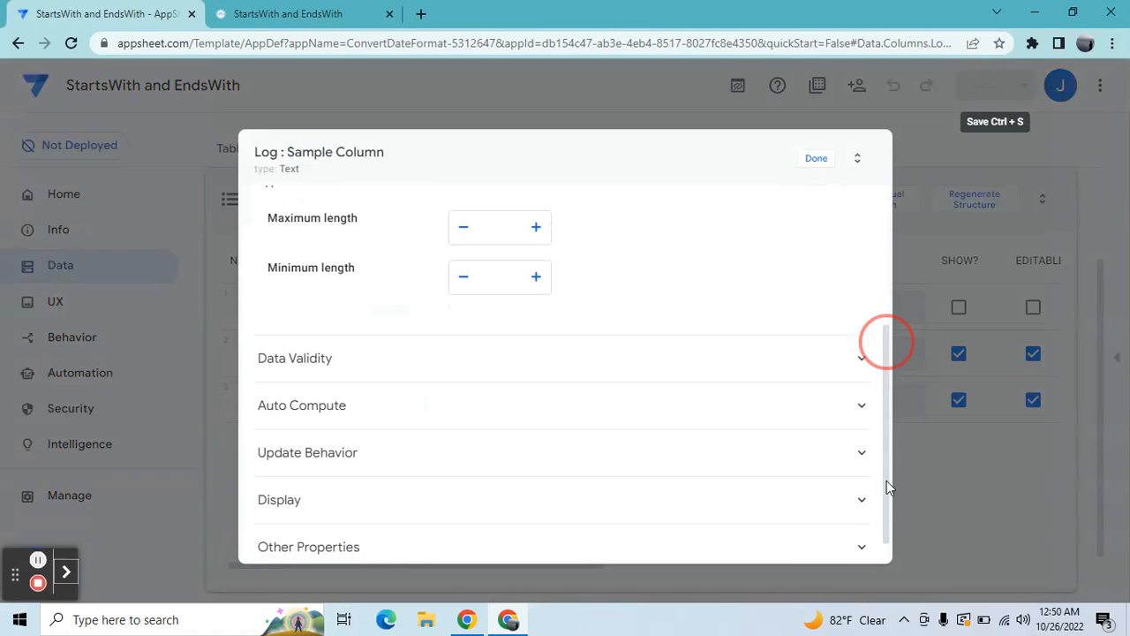
{"action": "left_click", "coordinate": [589, 358]}
{"action": "left_click", "coordinate": [586, 401]}
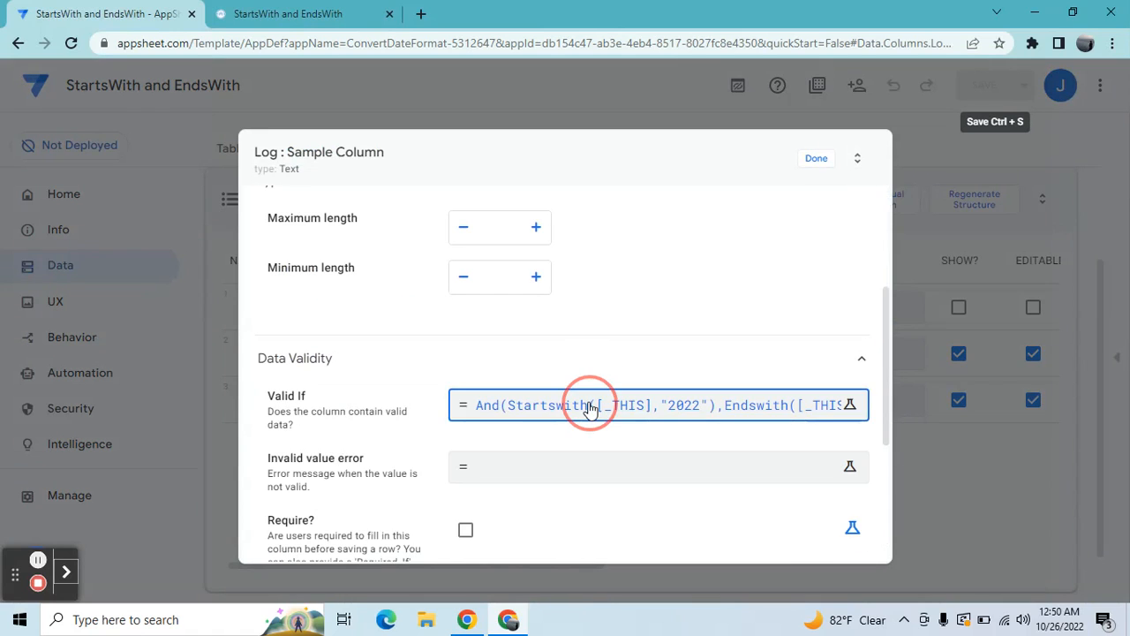
{"action": "left_click", "coordinate": [415, 219]}
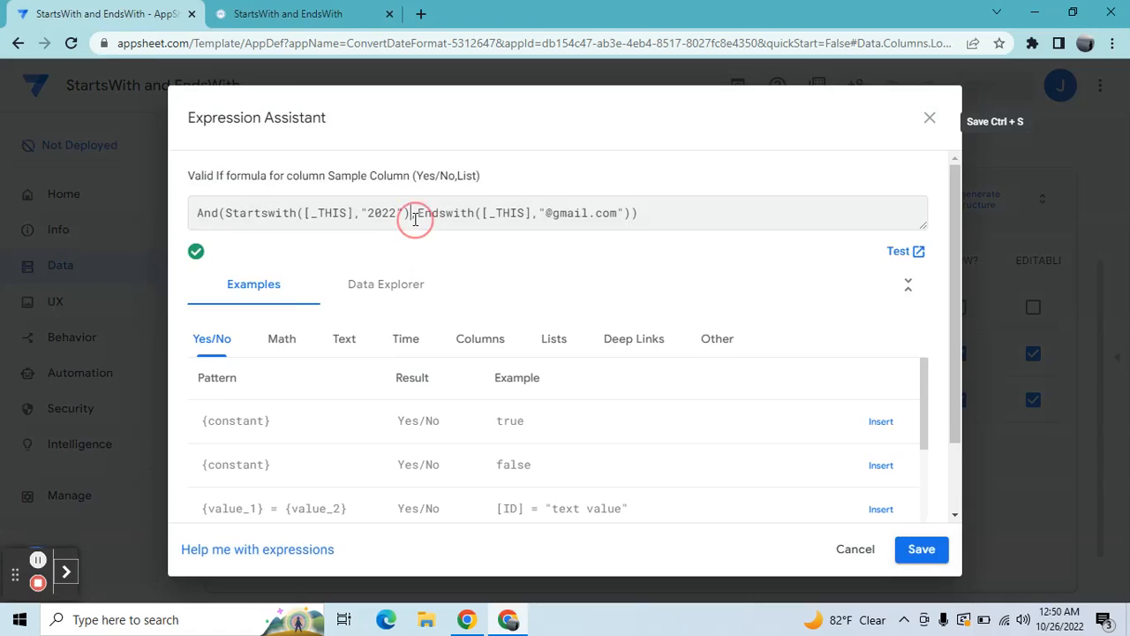
{"action": "key", "text": "BackSpace"}
{"action": "key", "text": "BackSpace"}
{"action": "key", "text": "BackSpace"}
{"action": "key", "text": "BackSpace"}
{"action": "key", "text": "BackSpace"}
{"action": "key", "text": "BackSpace"}
{"action": "key", "text": "BackSpace"}
{"action": "key", "text": "BackSpace"}
{"action": "key", "text": "BackSpace"}
{"action": "key", "text": "BackSpace"}
{"action": "key", "text": "BackSpace"}
{"action": "key", "text": "BackSpace"}
{"action": "key", "text": "BackSpace"}
{"action": "key", "text": "BackSpace"}
{"action": "key", "text": "BackSpace"}
{"action": "key", "text": "BackSpace"}
{"action": "key", "text": "BackSpace"}
{"action": "key", "text": "BackSpace"}
{"action": "key", "text": "BackSpace"}
{"action": "key", "text": "BackSpace"}
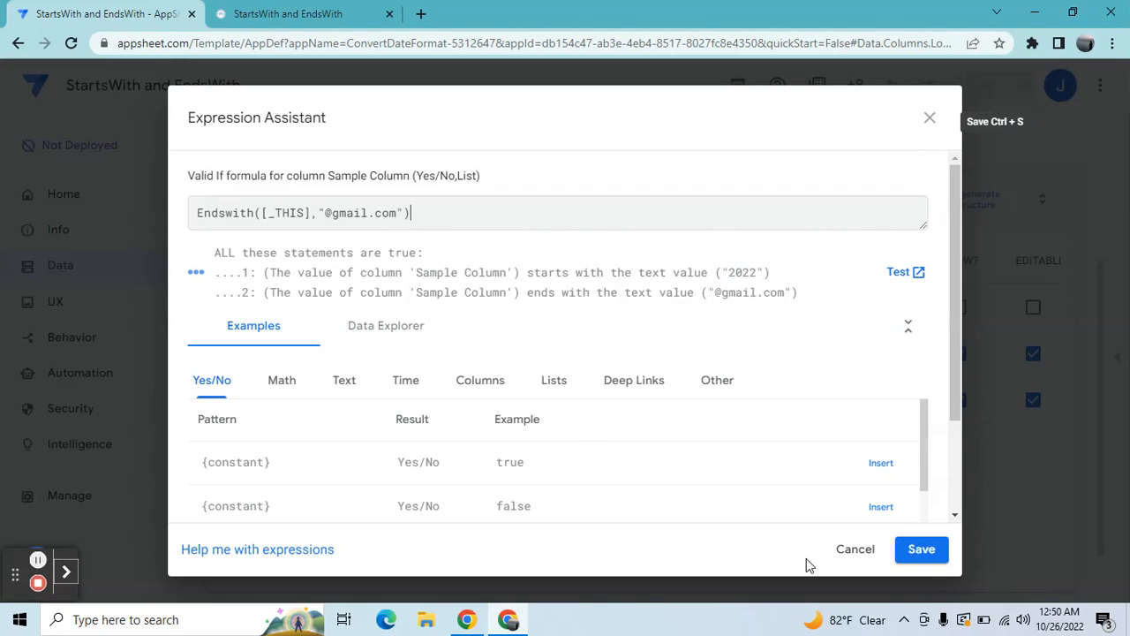
{"action": "left_click", "coordinate": [912, 550]}
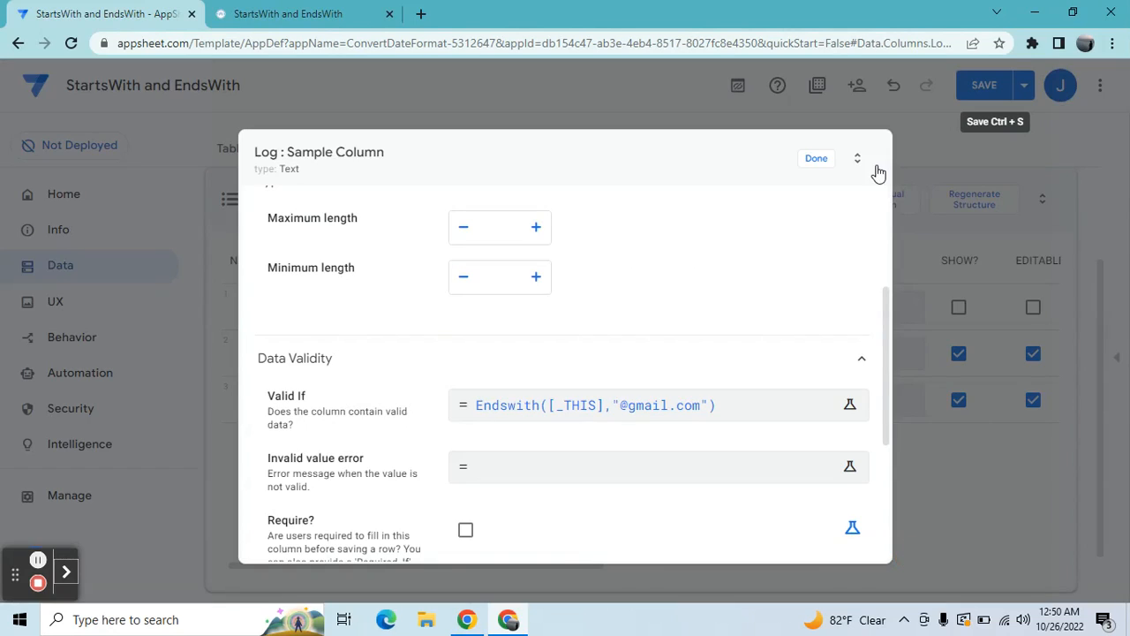
Step: Close the Sample Column settings, save the app and sync the running app
{"action": "left_click", "coordinate": [814, 157]}
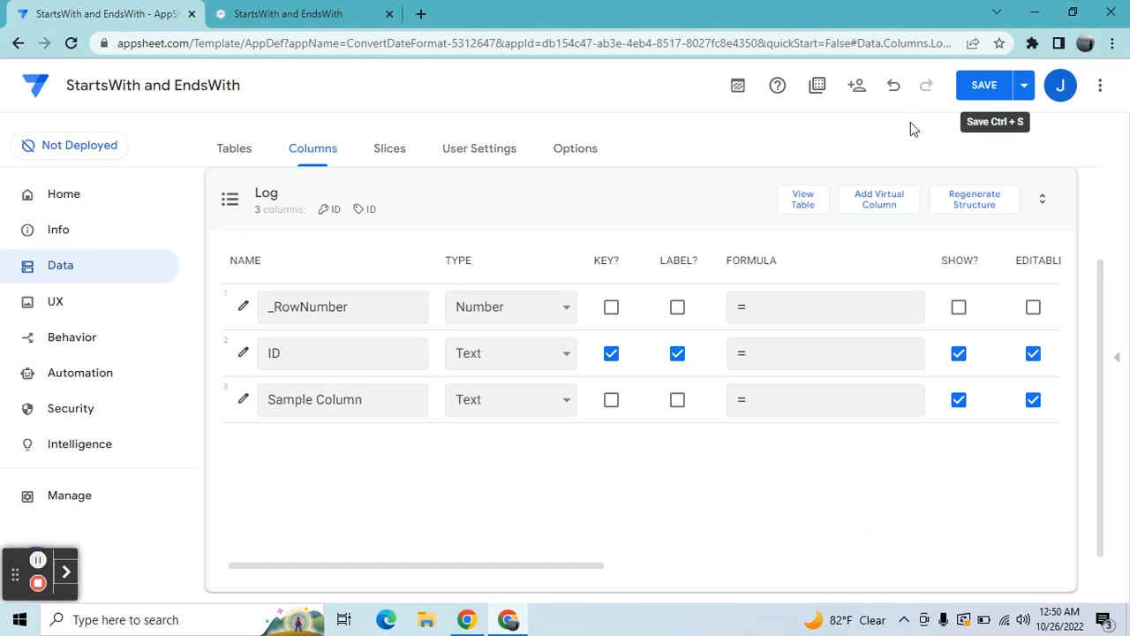
{"action": "left_click", "coordinate": [982, 95]}
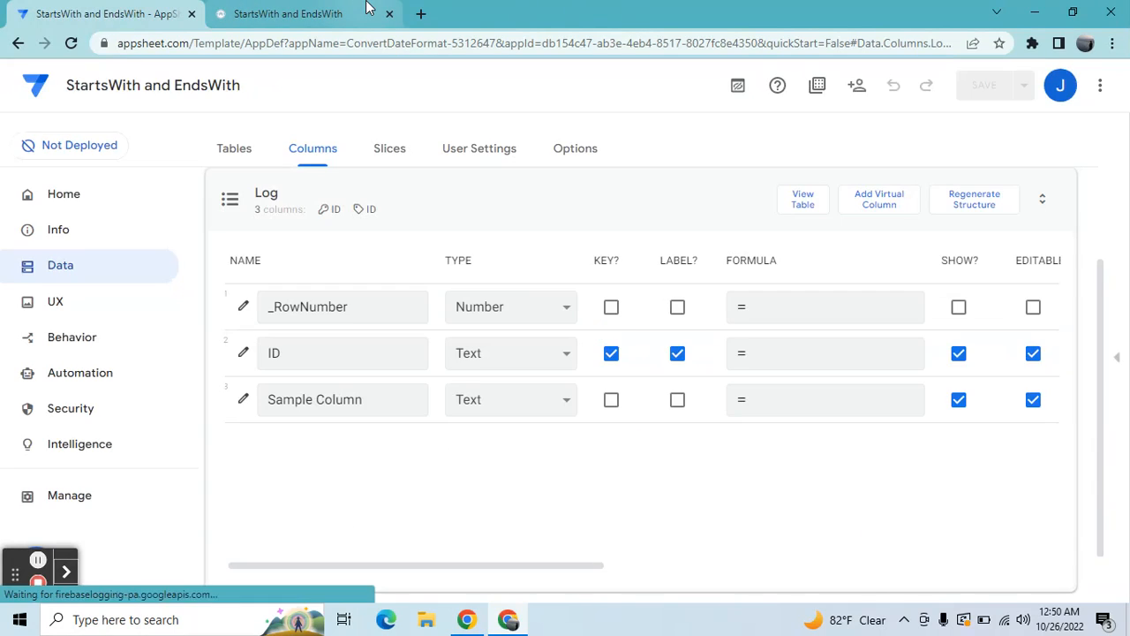
{"action": "left_click", "coordinate": [305, 12]}
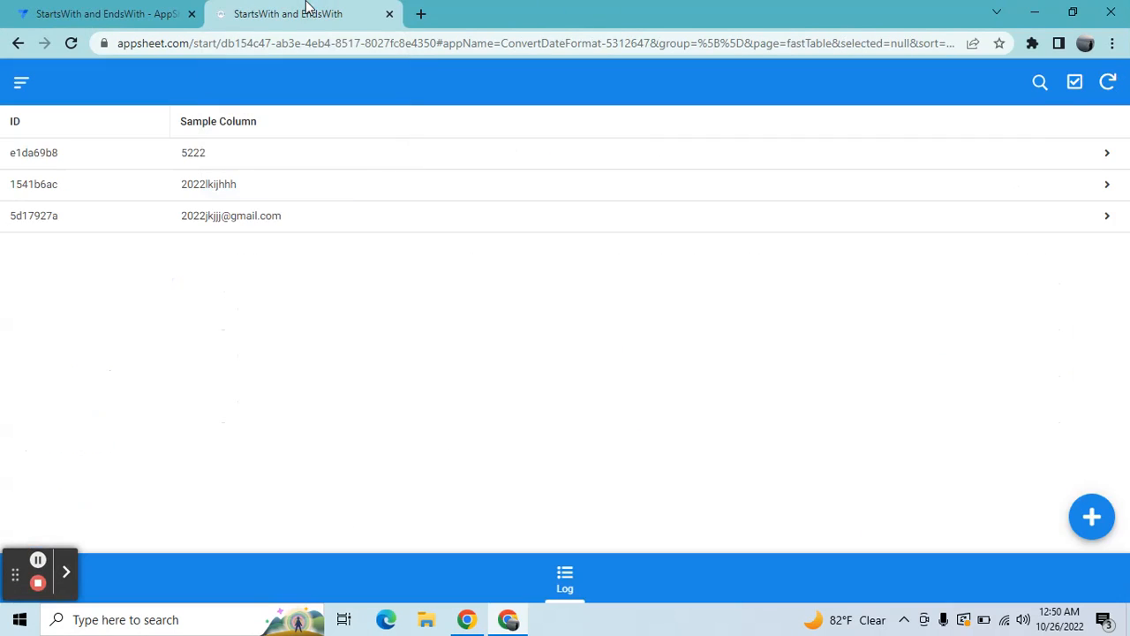
{"action": "left_click", "coordinate": [1108, 83]}
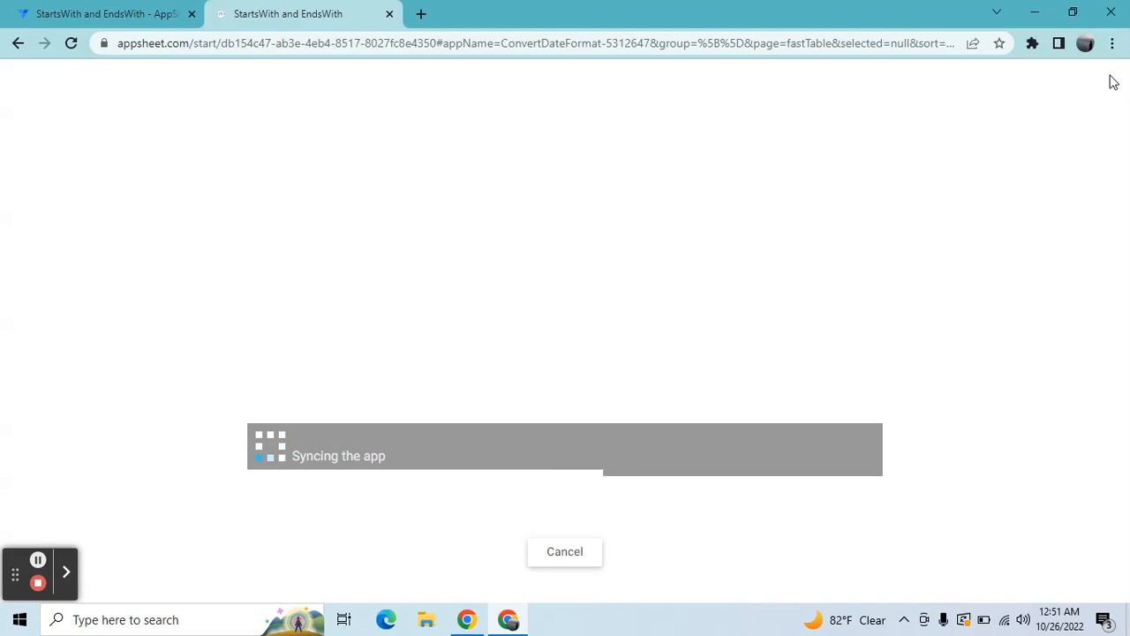
Step: Add a new Log record and enter a sample Gmail address without the 2022 prefix in Sample Column
{"action": "left_click", "coordinate": [1083, 533]}
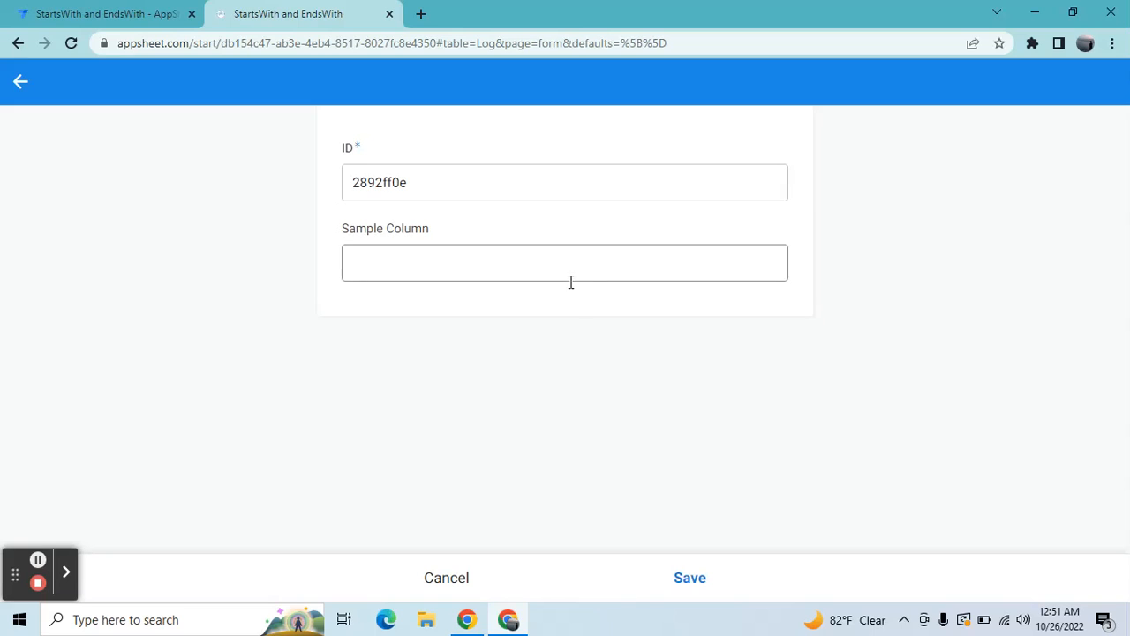
{"action": "left_click", "coordinate": [559, 252]}
{"action": "type", "text": "yt"}
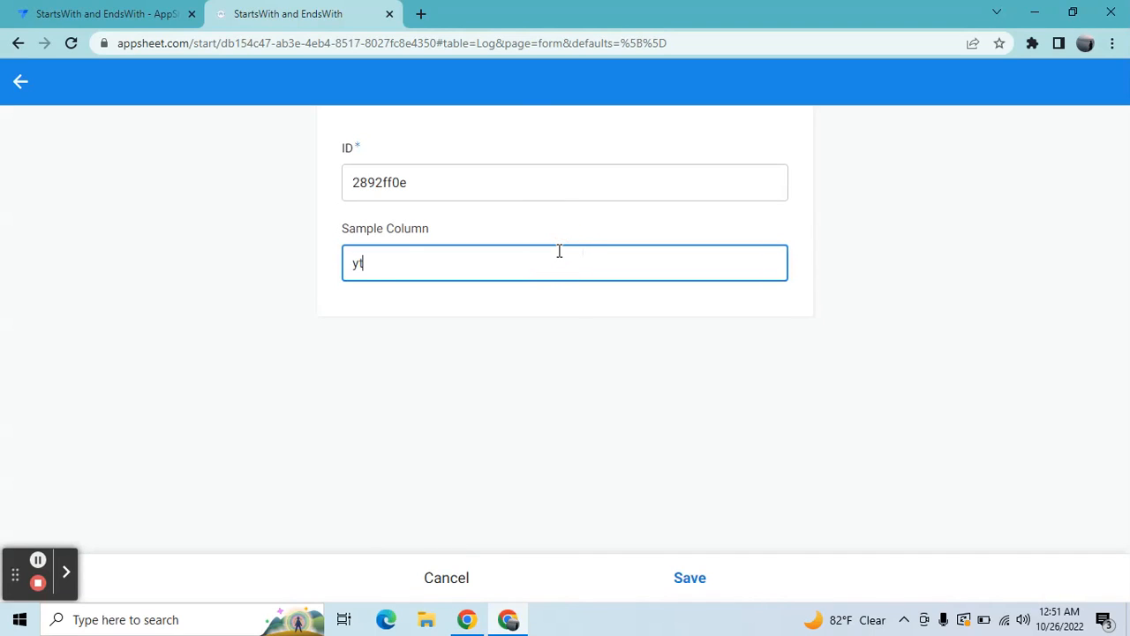
{"action": "type", "text": "@gmail.com"}
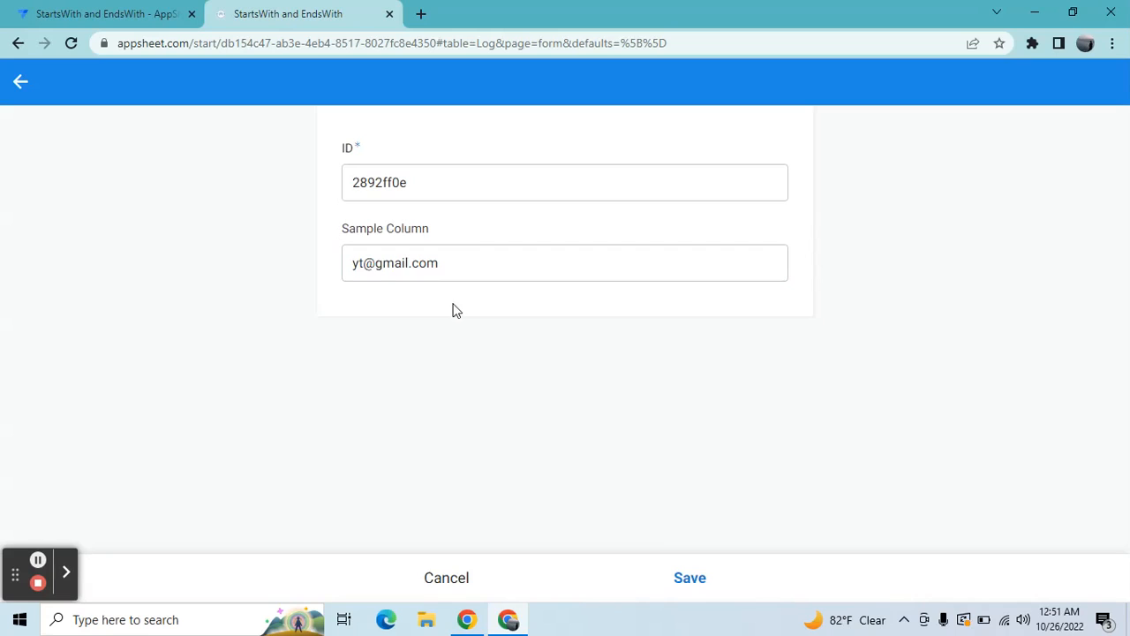
Step: Shorten the address ending in Sample Column to .co and try to save the record
{"action": "left_click", "coordinate": [451, 273]}
{"action": "left_click", "coordinate": [452, 271]}
{"action": "key", "text": "BackSpace"}
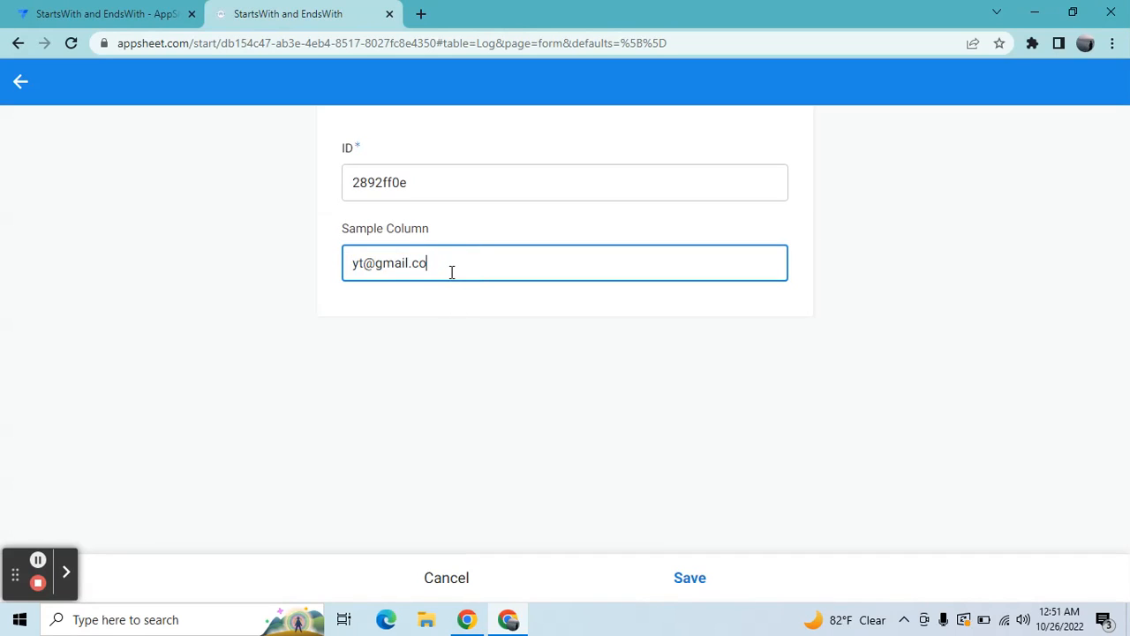
{"action": "left_click", "coordinate": [691, 586]}
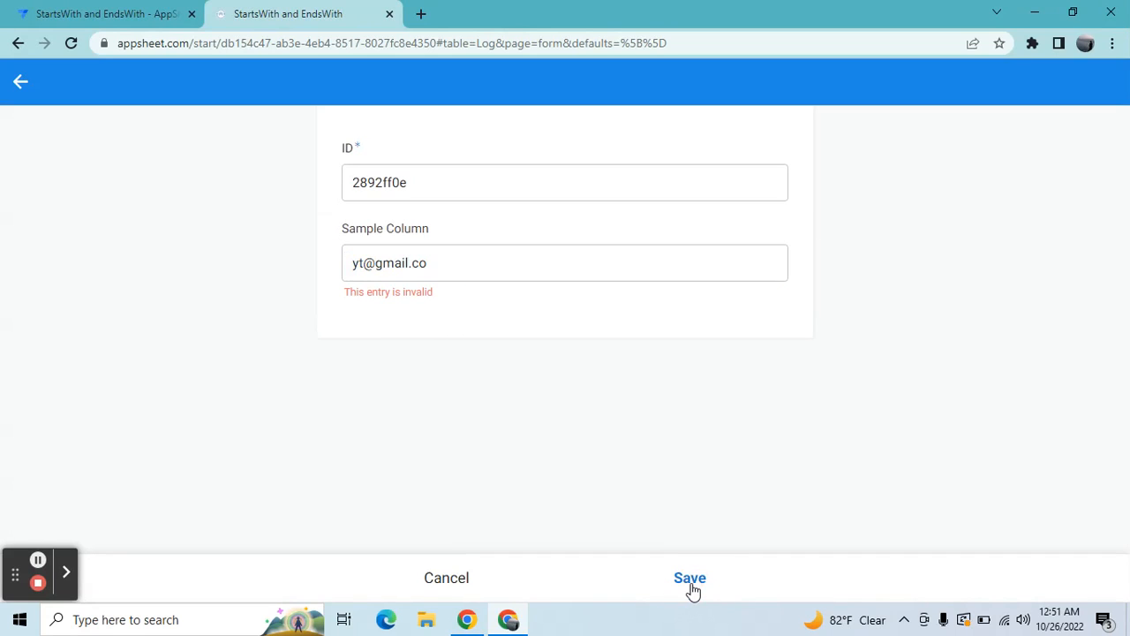
Step: Restore the .com ending of the address in Sample Column and save the record
{"action": "left_click", "coordinate": [454, 262]}
{"action": "left_click", "coordinate": [454, 262]}
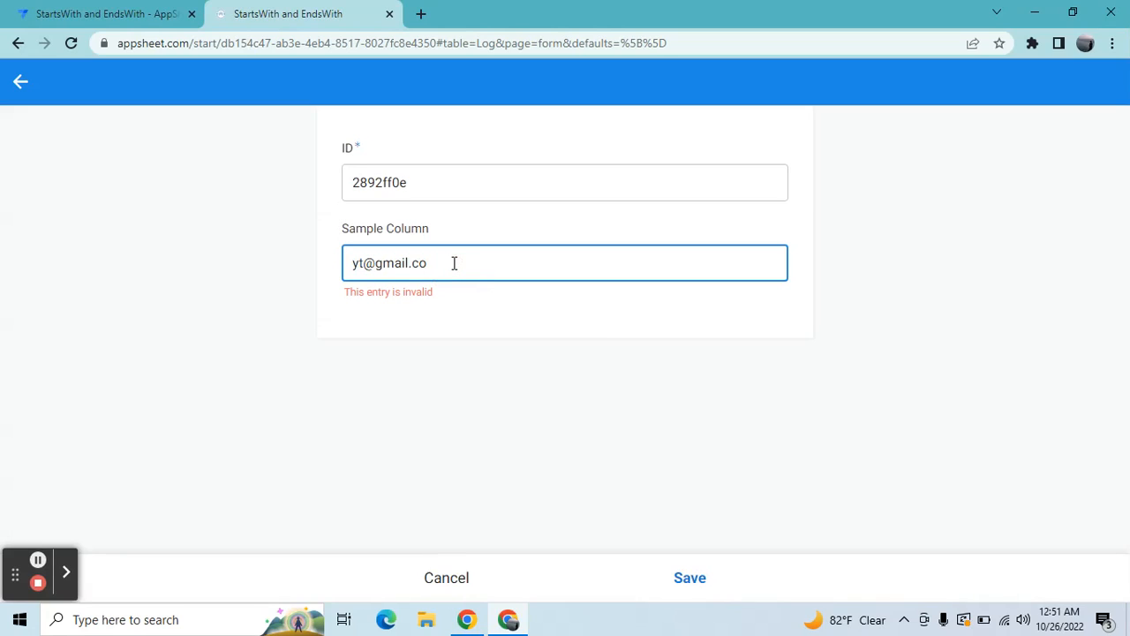
{"action": "type", "text": "m"}
{"action": "left_click", "coordinate": [681, 580]}
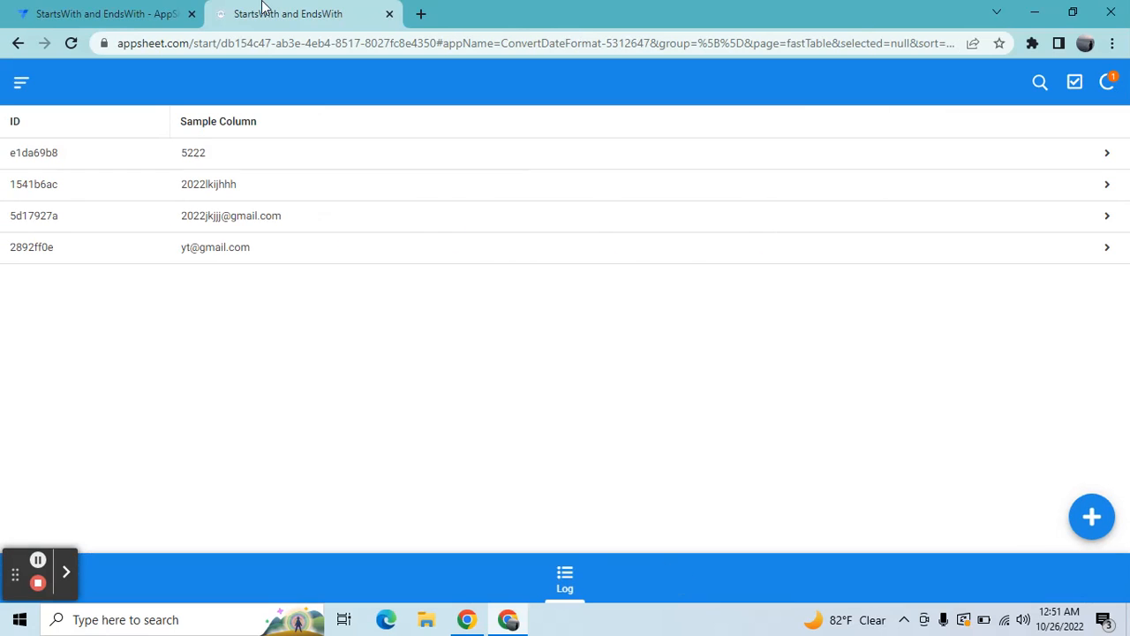
Step: In the app editor, open Sample Column's Valid If formula and clear the existing Endswith expression
{"action": "left_click", "coordinate": [79, 9]}
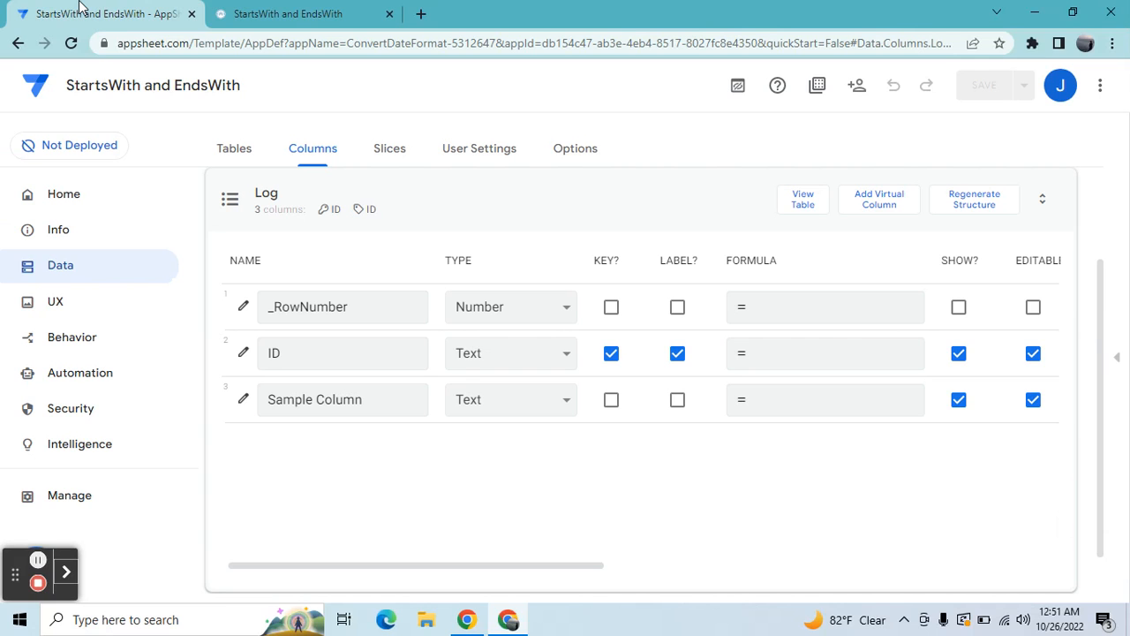
{"action": "left_click", "coordinate": [240, 405]}
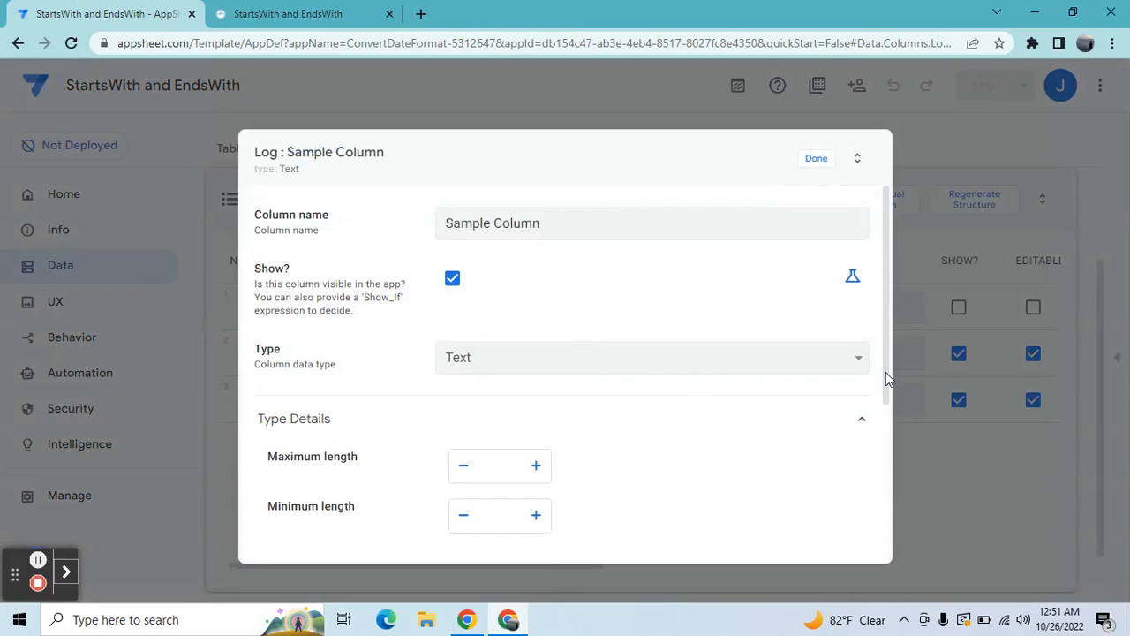
{"action": "left_click_drag", "start_coordinate": [886, 372], "coordinate": [883, 536]}
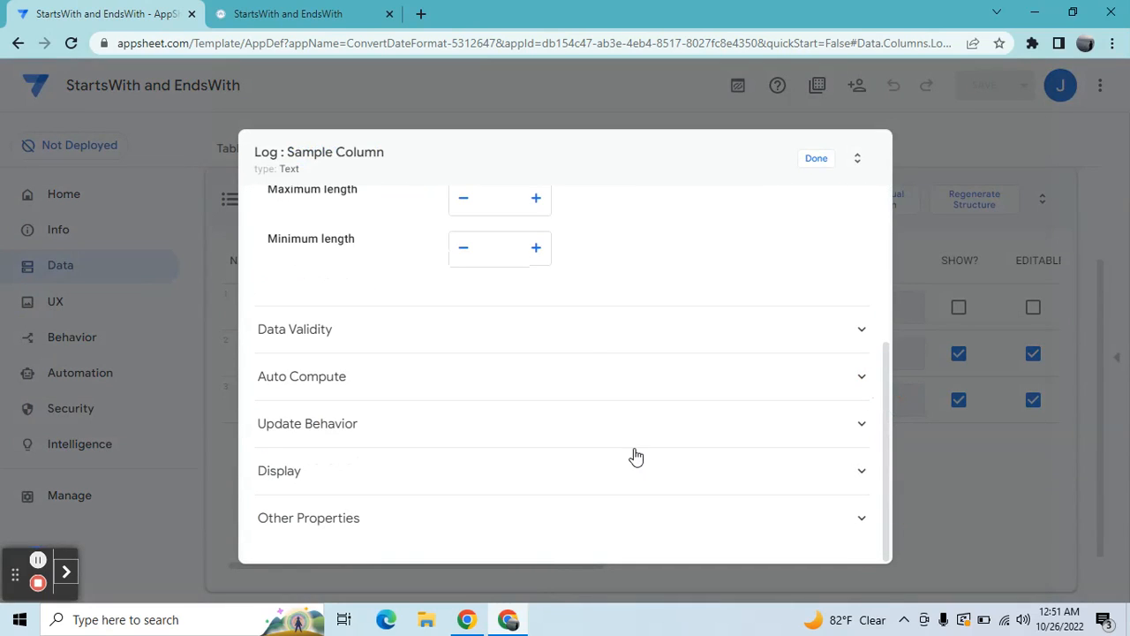
{"action": "left_click", "coordinate": [593, 336]}
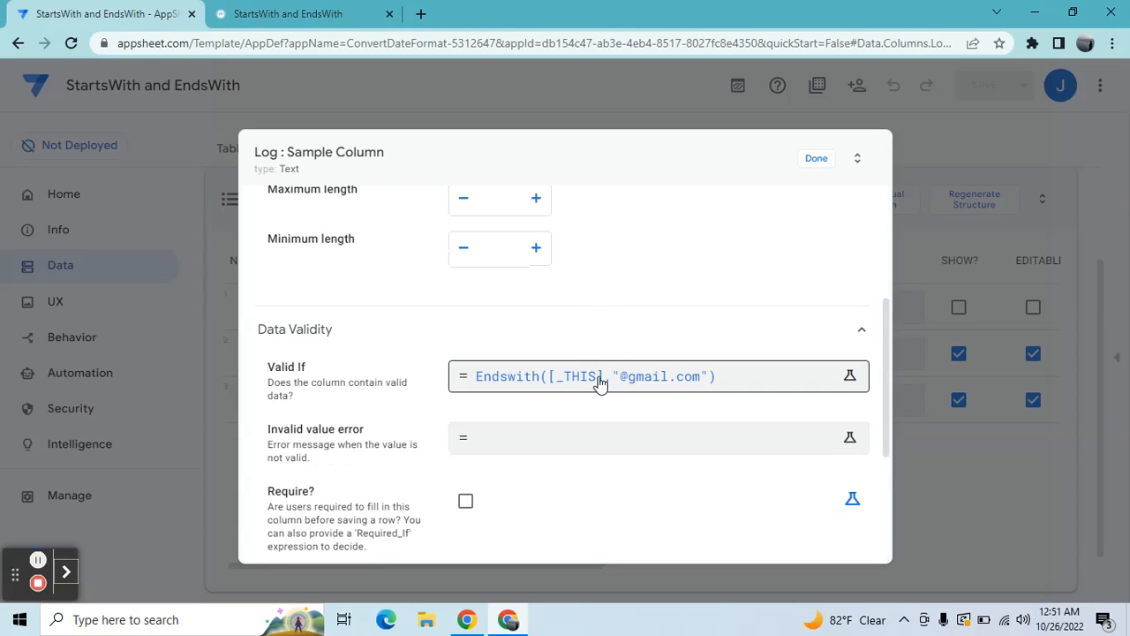
{"action": "left_click", "coordinate": [590, 380]}
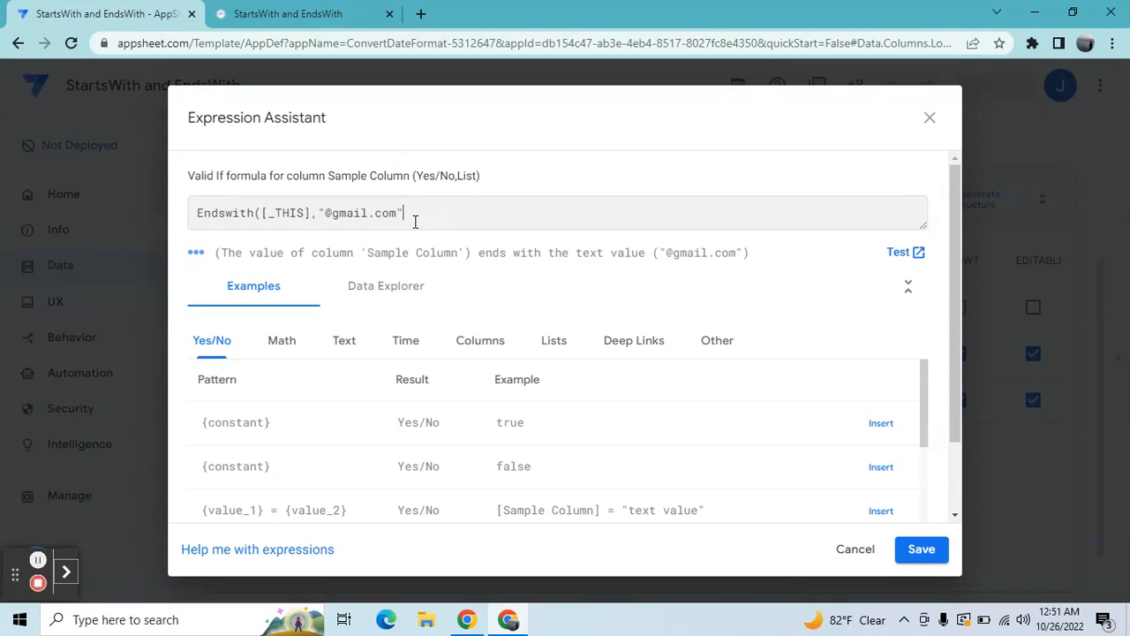
{"action": "type", "text": ")"}
{"action": "key", "text": "Left"}
{"action": "key", "text": "Left"}
{"action": "key", "text": "Left"}
{"action": "key", "text": "Left"}
{"action": "key", "text": "Right"}
{"action": "key", "text": "Right"}
{"action": "key", "text": "Right"}
{"action": "key", "text": "BackSpace"}
{"action": "key", "text": "BackSpace"}
{"action": "key", "text": "BackSpace"}
{"action": "key", "text": "BackSpace"}
{"action": "key", "text": "BackSpace"}
{"action": "key", "text": "BackSpace"}
{"action": "key", "text": "BackSpace"}
{"action": "key", "text": "BackSpace"}
{"action": "key", "text": "BackSpace"}
{"action": "key", "text": "BackSpace"}
{"action": "key", "text": "BackSpace"}
{"action": "key", "text": "BackSpace"}
{"action": "key", "text": "BackSpace"}
{"action": "key", "text": "BackSpace"}
{"action": "key", "text": "BackSpace"}
{"action": "key", "text": "BackSpace"}
{"action": "key", "text": "BackSpace"}
{"action": "key", "text": "BackSpace"}
{"action": "key", "text": "BackSpace"}
{"action": "key", "text": "BackSpace"}
{"action": "key", "text": "BackSpace"}
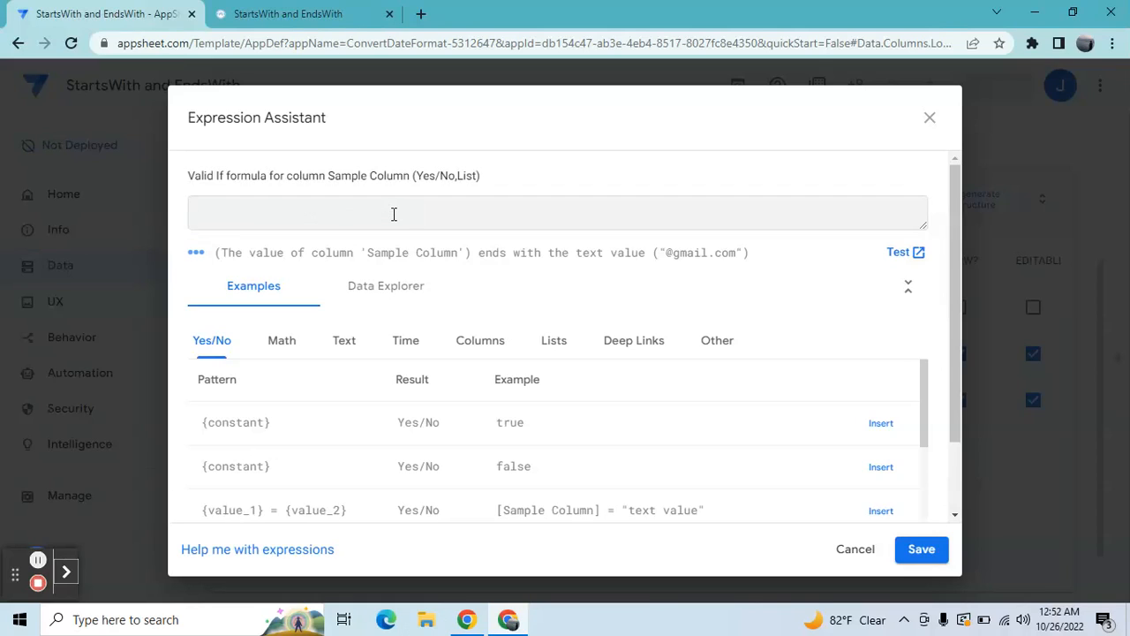
Step: Enter startswith([_this],"2022") as Sample Column's Valid If formula
{"action": "type", "text": "start"}
{"action": "type", "text": "with"}
{"action": "type", "text": "s"}
{"action": "key", "text": "Right"}
{"action": "key", "text": "Right"}
{"action": "key", "text": "Right"}
{"action": "key", "text": "Right"}
{"action": "type", "text": "([_this]"}
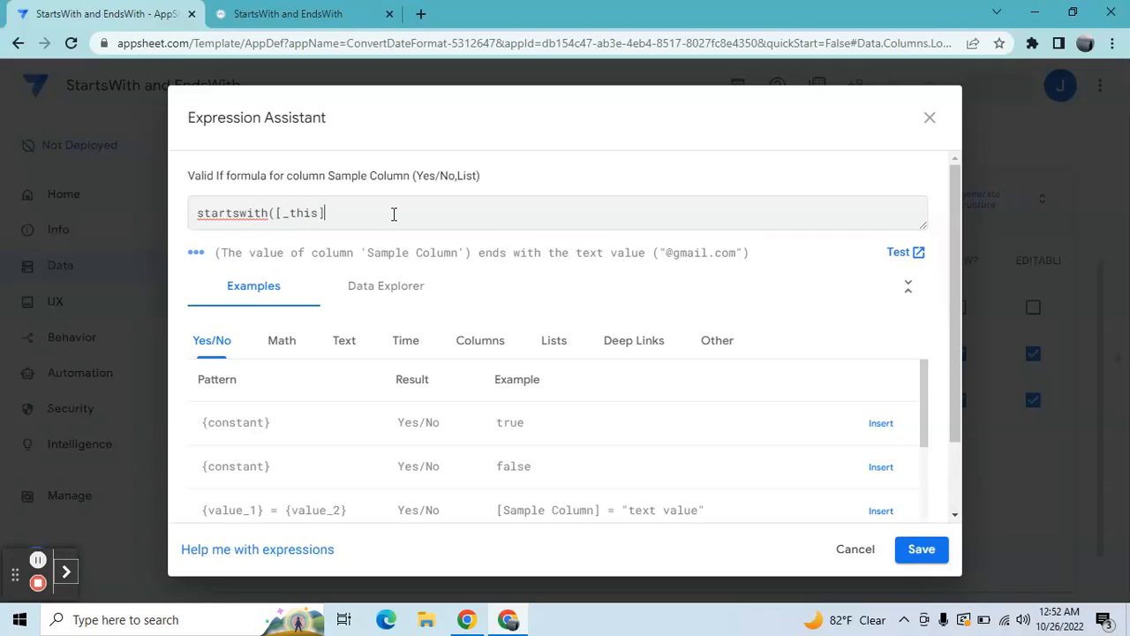
{"action": "type", "text": ","}
{"action": "type", "text": "\"\""}
{"action": "type", "text": "2022"}
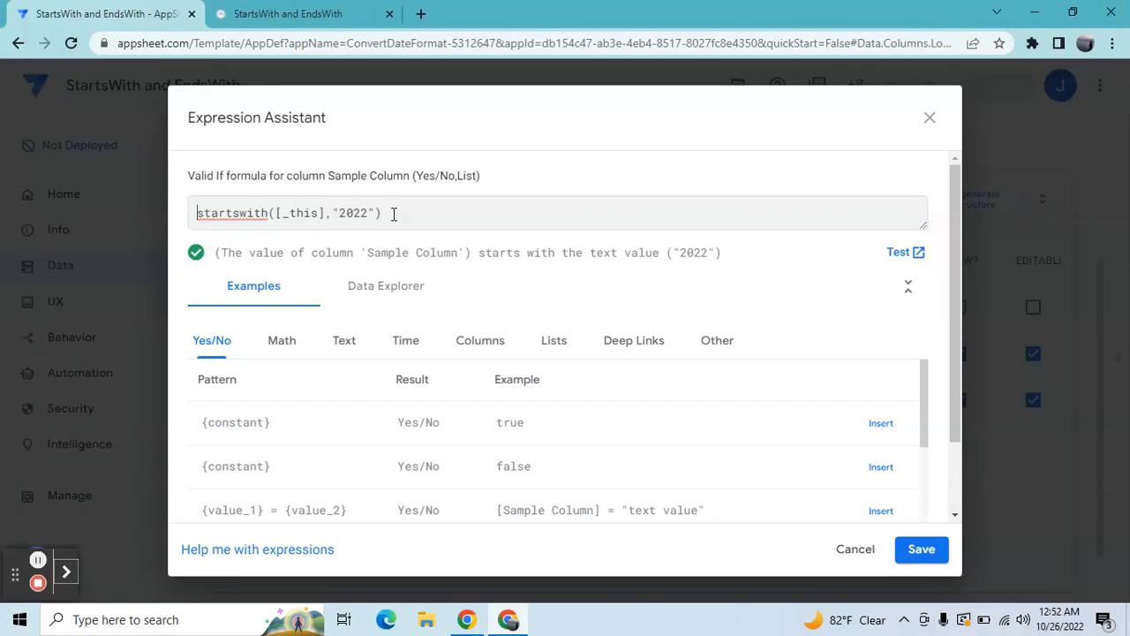
Step: Wrap the startswith condition in an And expression and begin a second condition for the text ending
{"action": "type", "text": "Ands"}
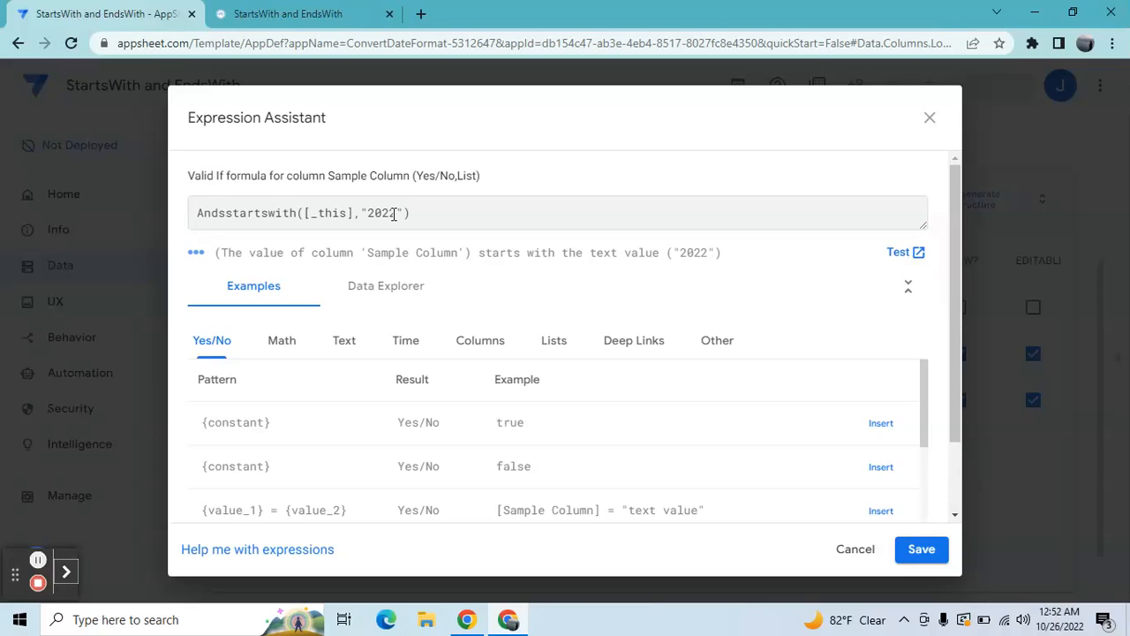
{"action": "type", "text": "("}
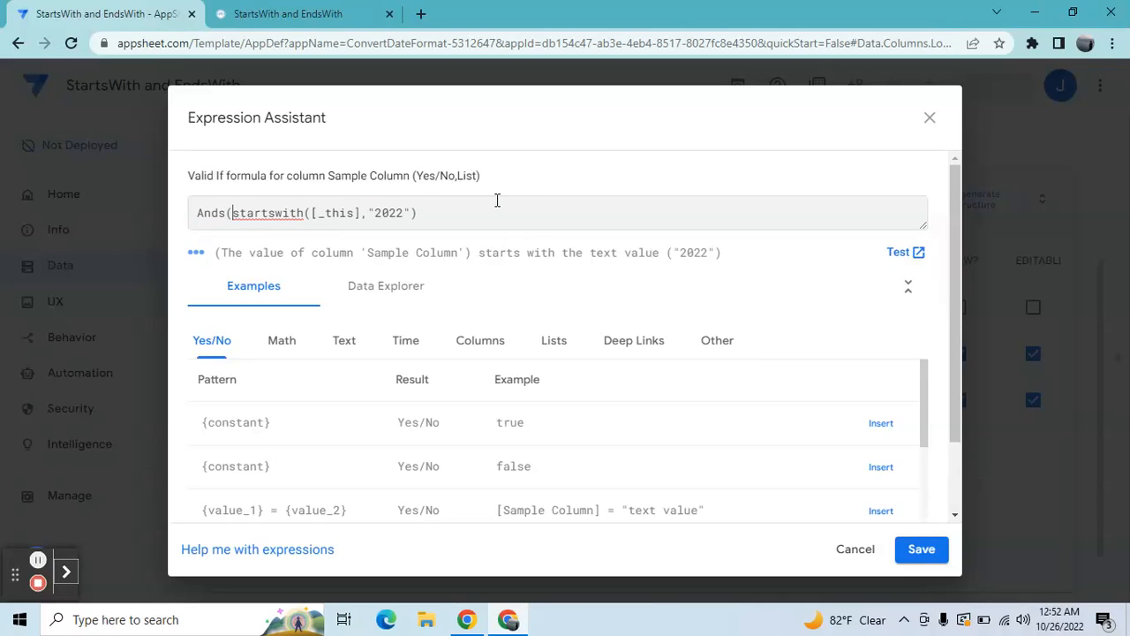
{"action": "type", "text": "end"}
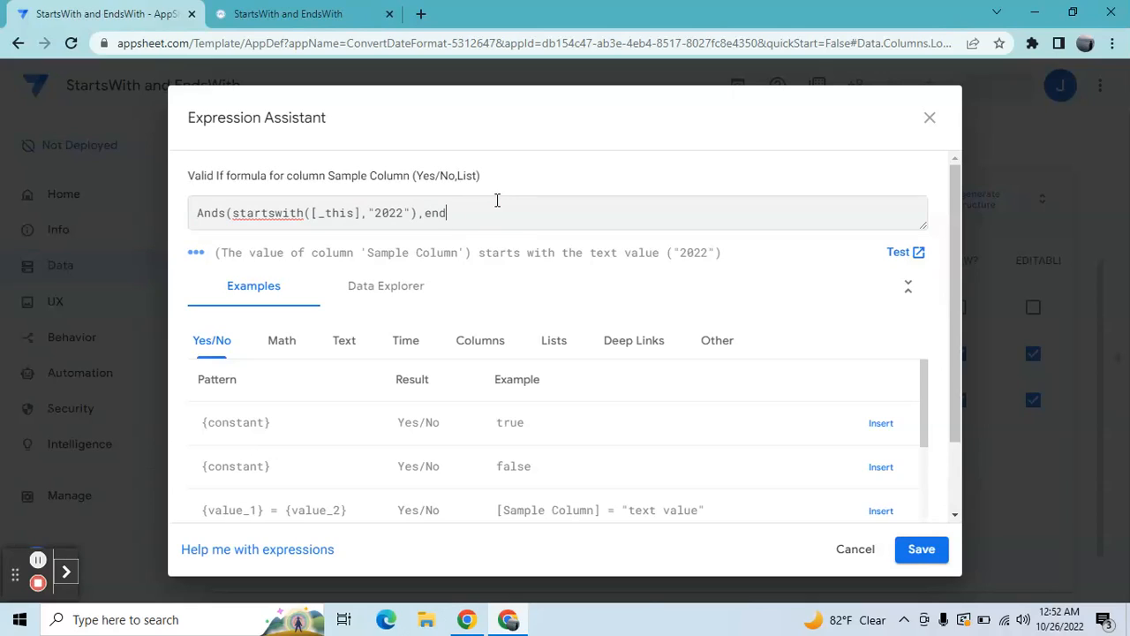